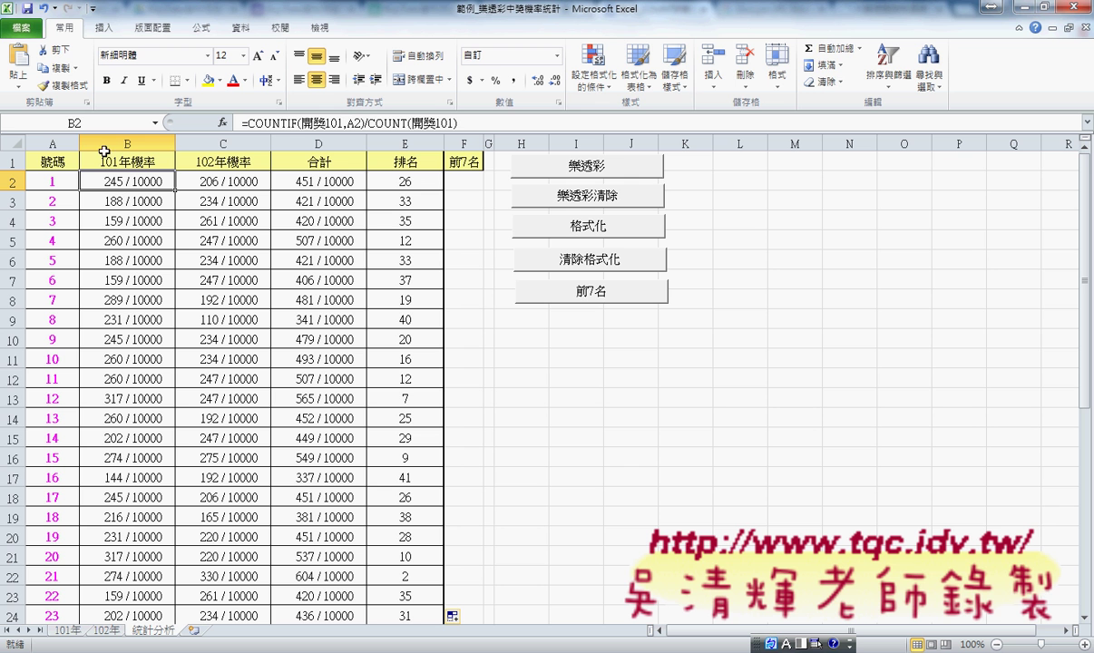
# Show the 101年 draw sheet and the Formulas tools where the 開獎101 named range is defined.
pyautogui.click(64, 633)
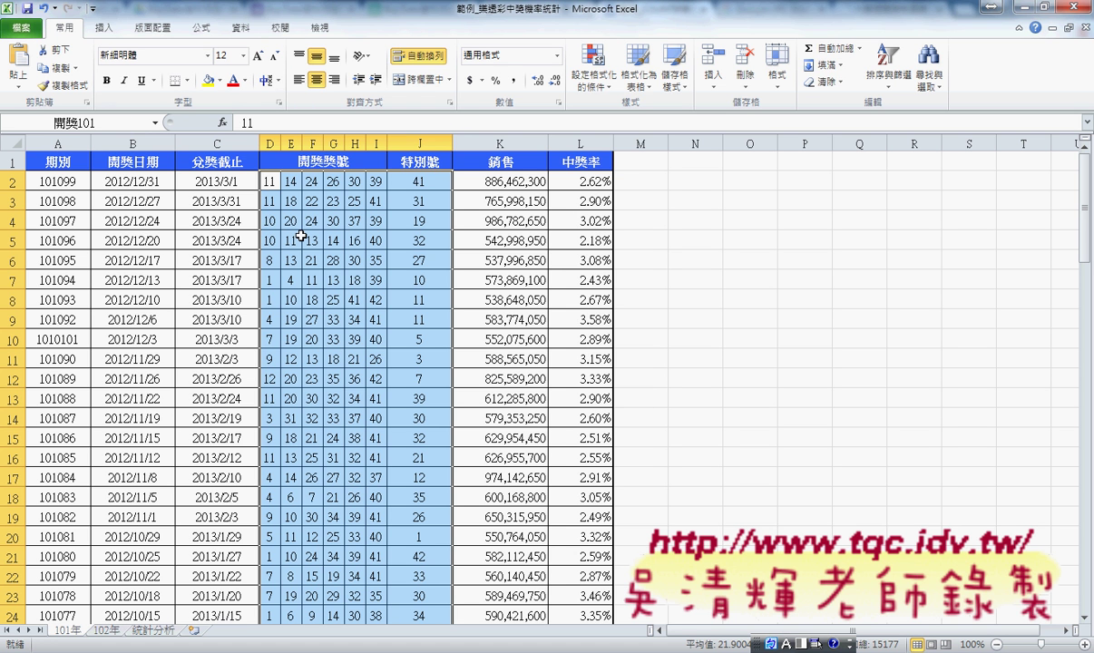
pyautogui.click(205, 38)
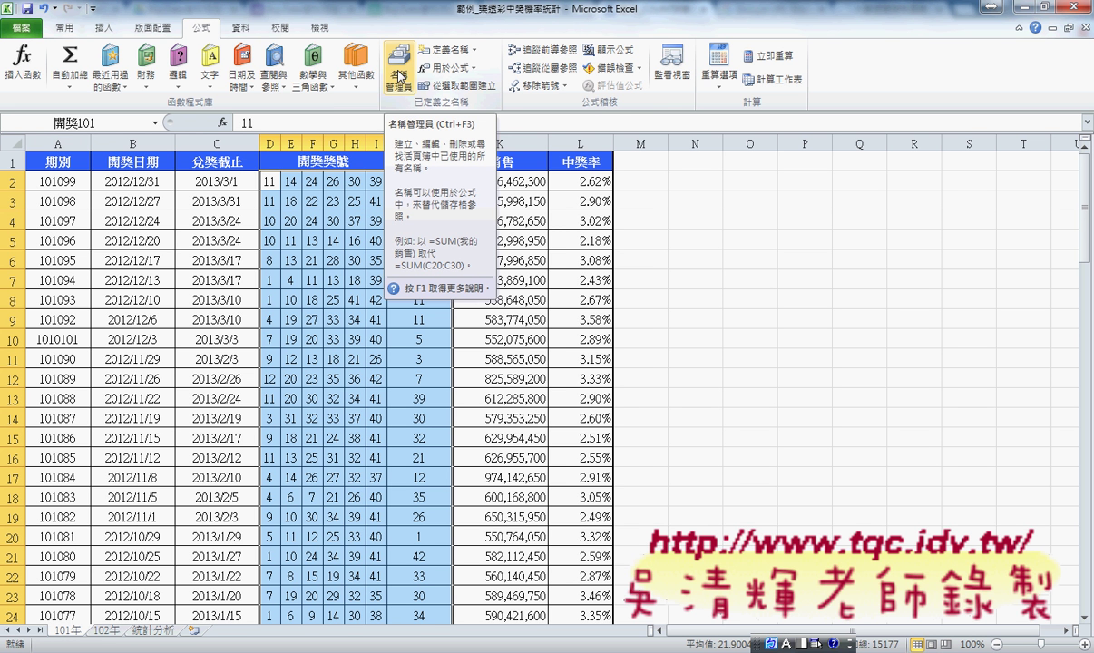
pyautogui.click(400, 76)
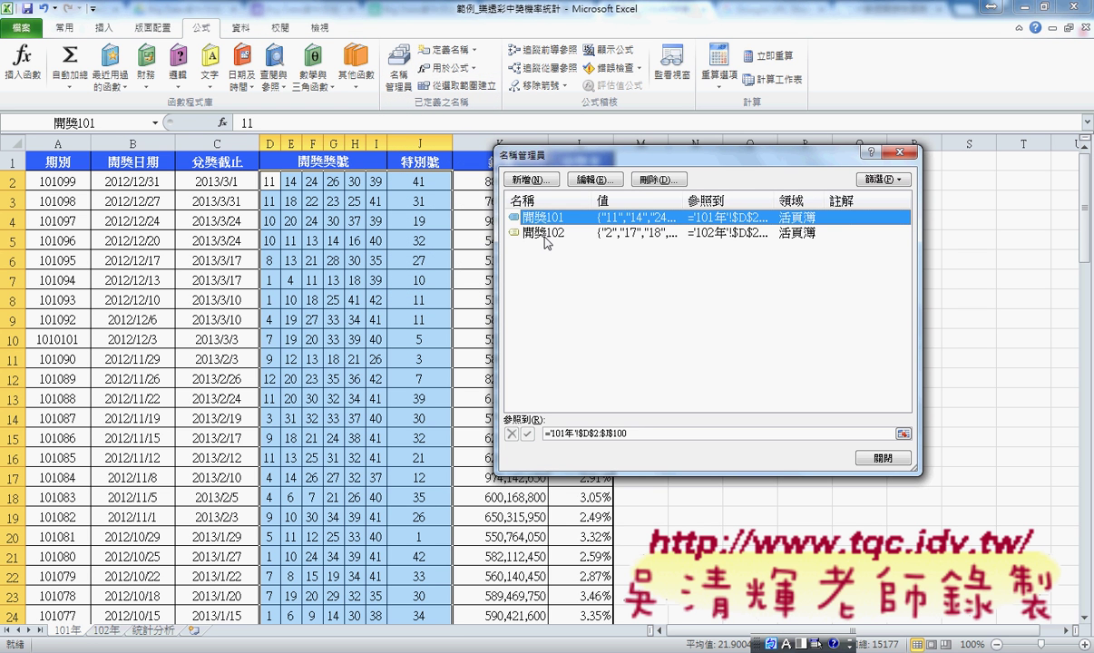
pyautogui.click(544, 234)
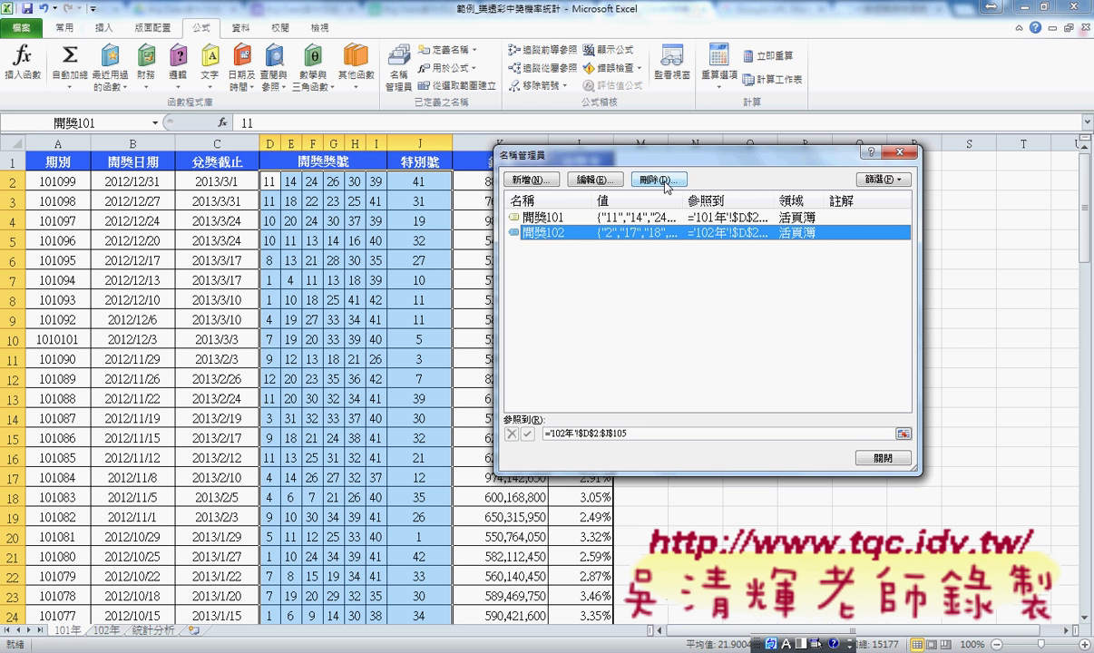
pyautogui.click(658, 435)
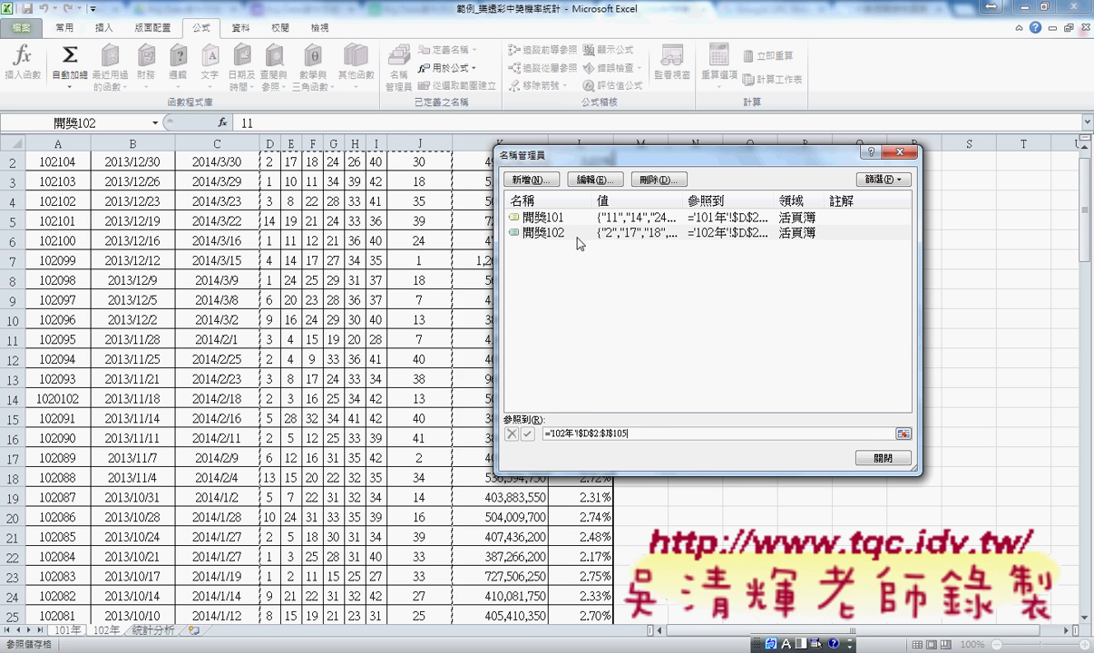
pyautogui.click(548, 218)
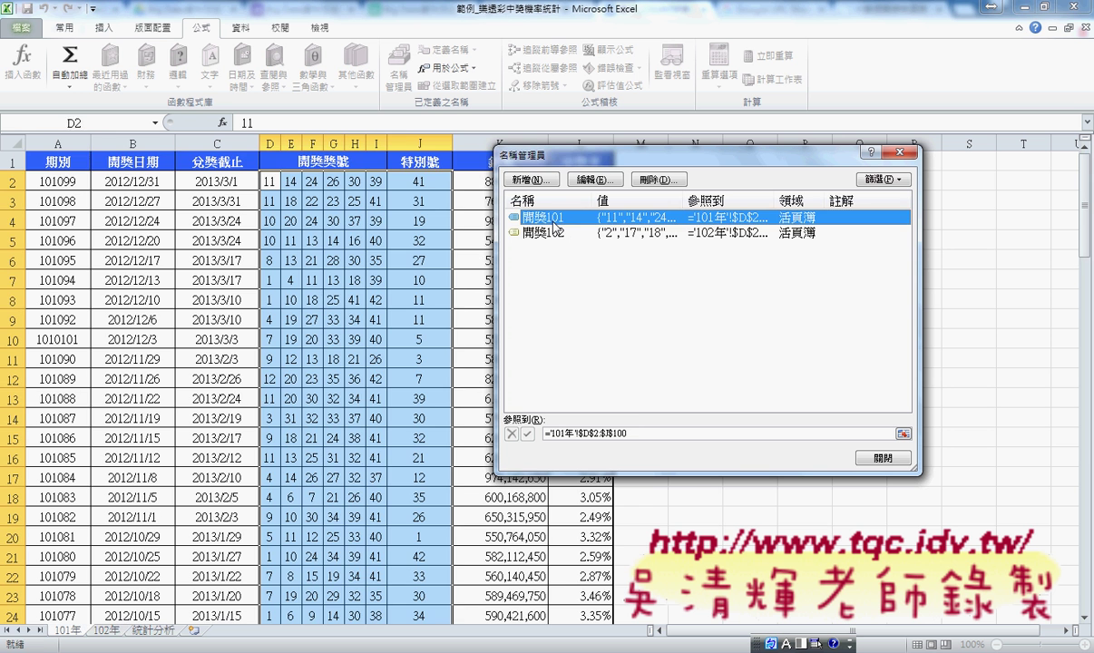
pyautogui.click(641, 434)
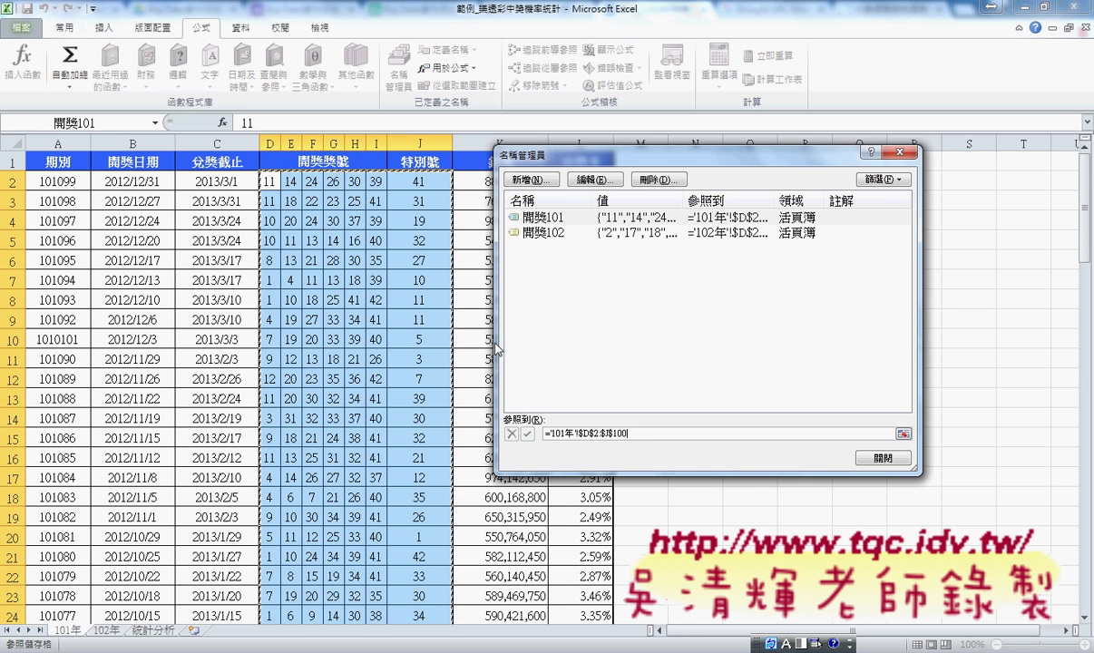
pyautogui.click(526, 438)
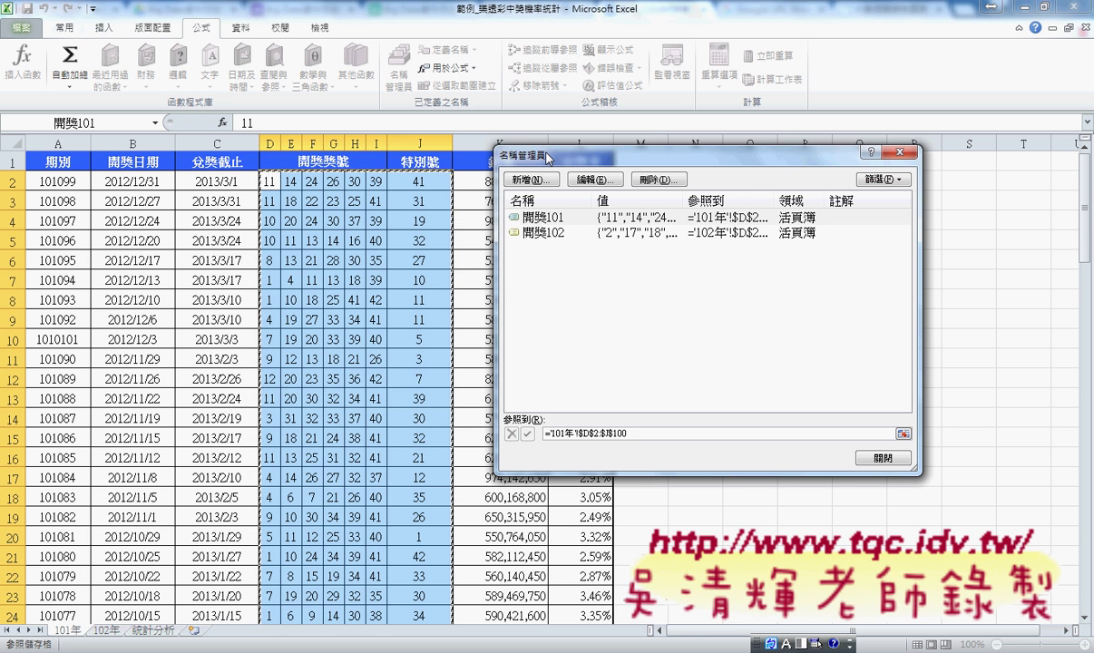
pyautogui.click(899, 153)
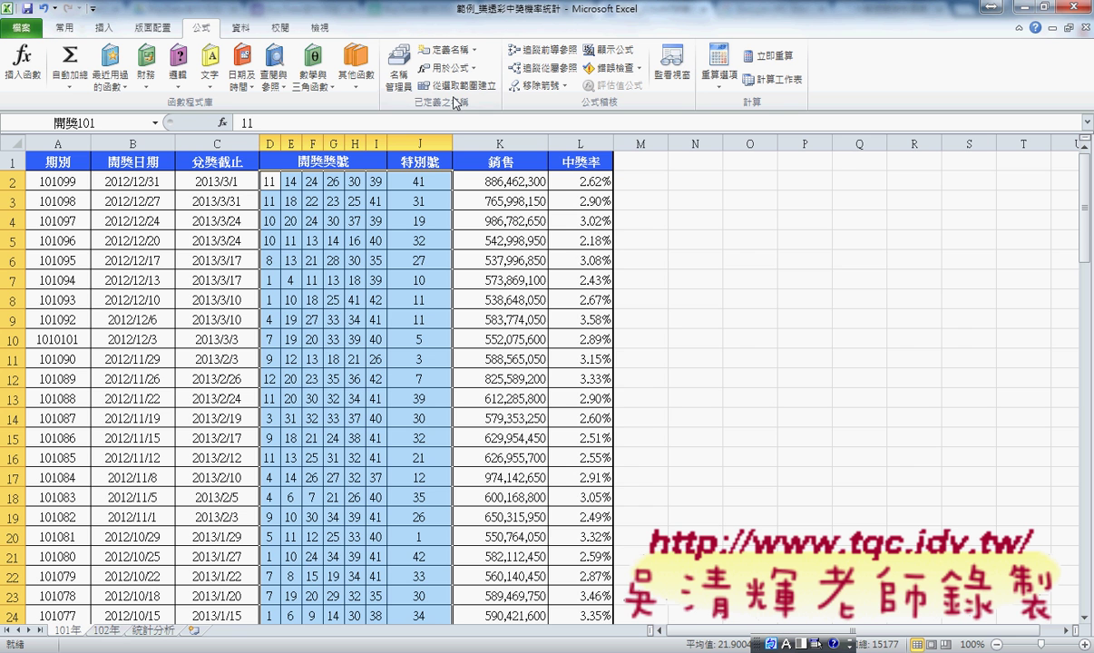
# On the 統計分析 sheet, review the probability, total and RANK.EQ formulas in B2–E2.
pyautogui.click(152, 629)
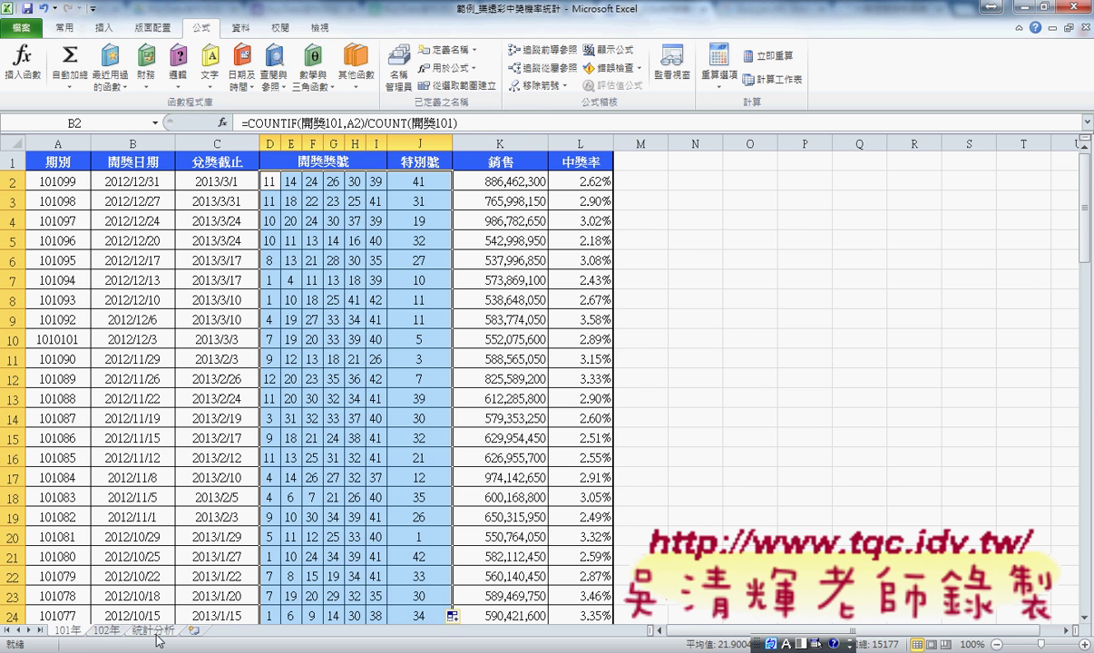
pyautogui.click(199, 170)
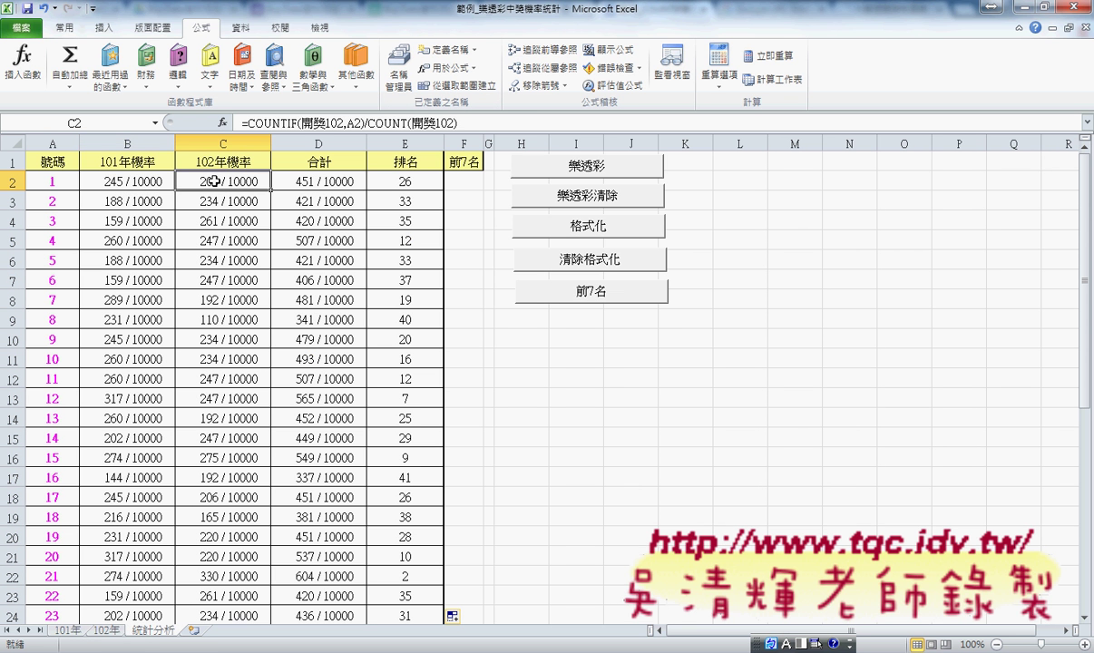
pyautogui.click(141, 180)
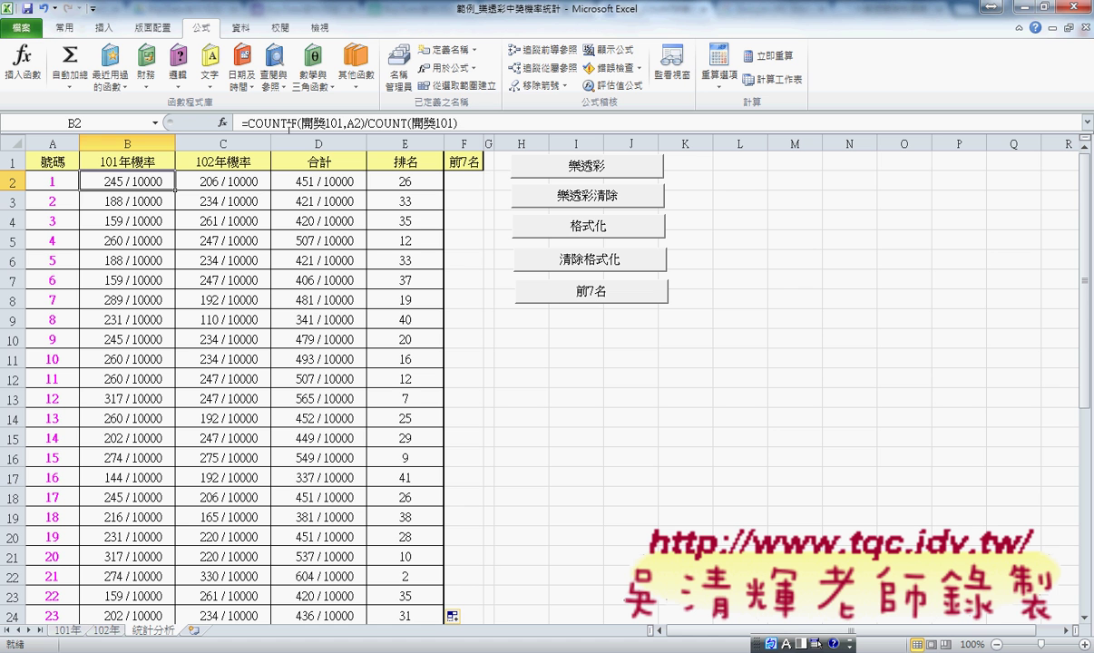
pyautogui.click(223, 177)
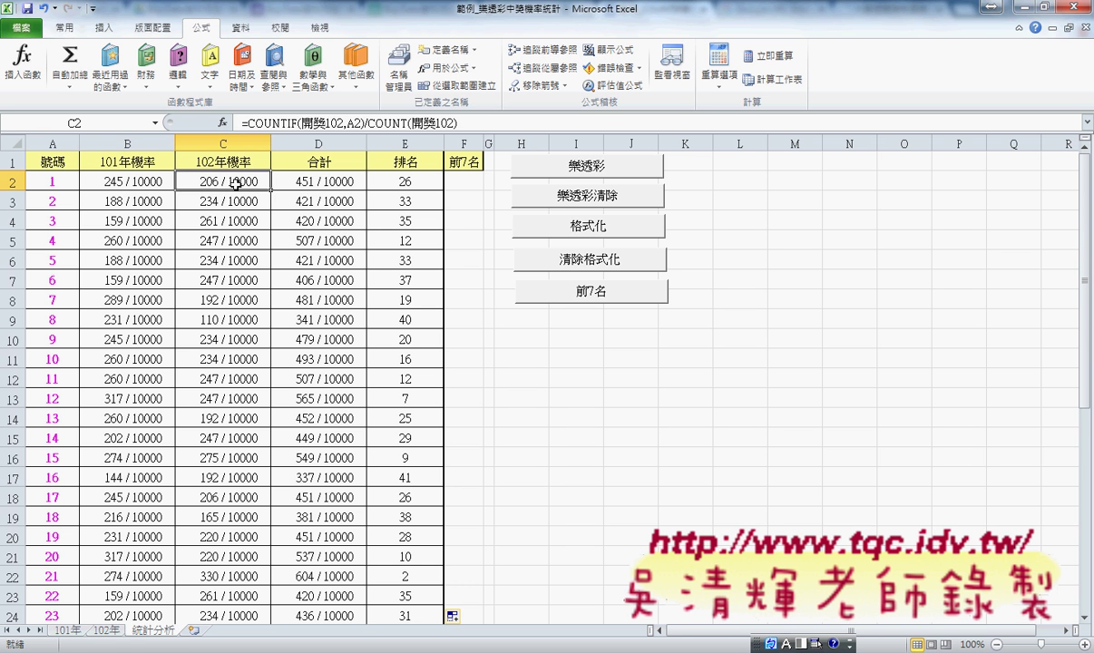
pyautogui.click(313, 182)
pyautogui.click(406, 182)
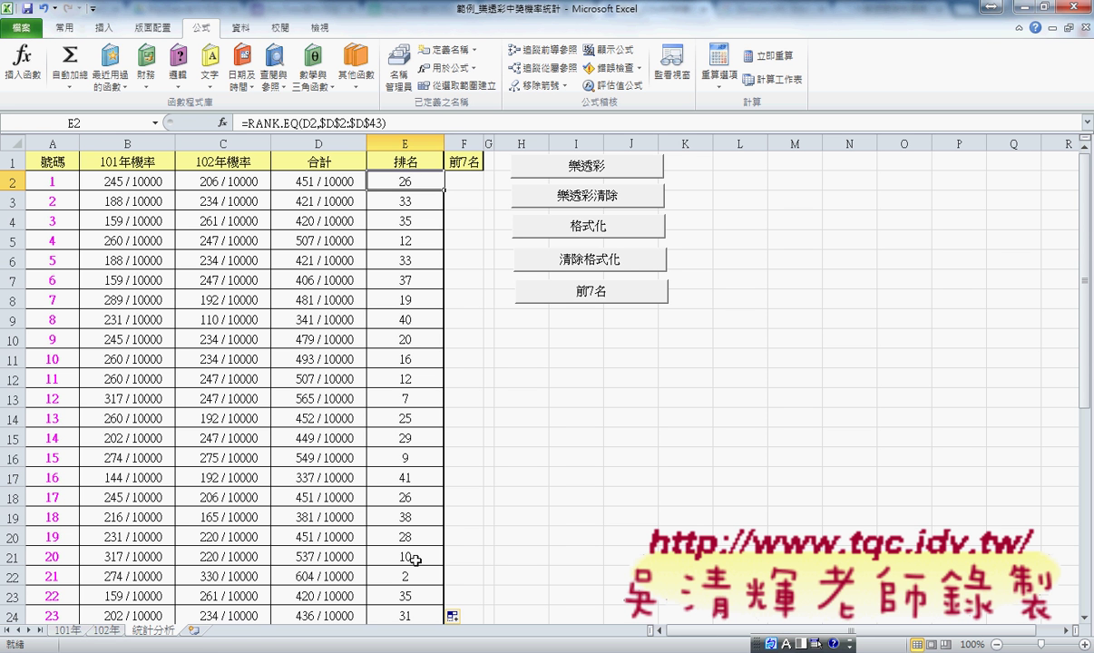
# Select the 排名 rank values E2:E43.
pyautogui.hotkey('ctrl', 'shift', 'Down')
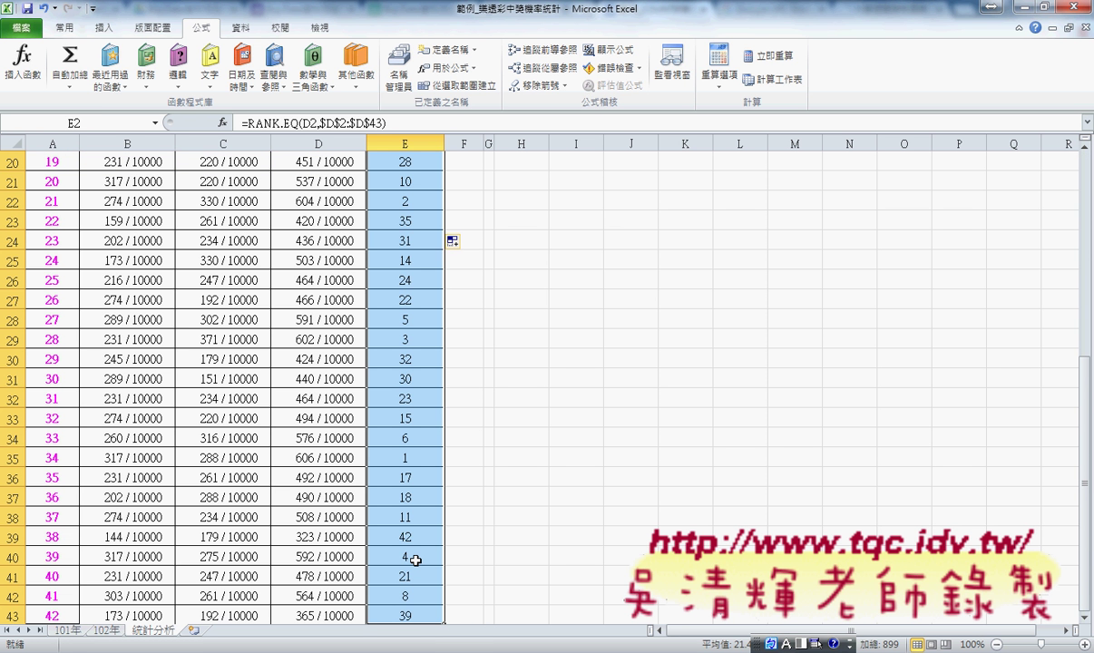
pyautogui.scroll(3, 415, 560)
pyautogui.scroll(3, 415, 560)
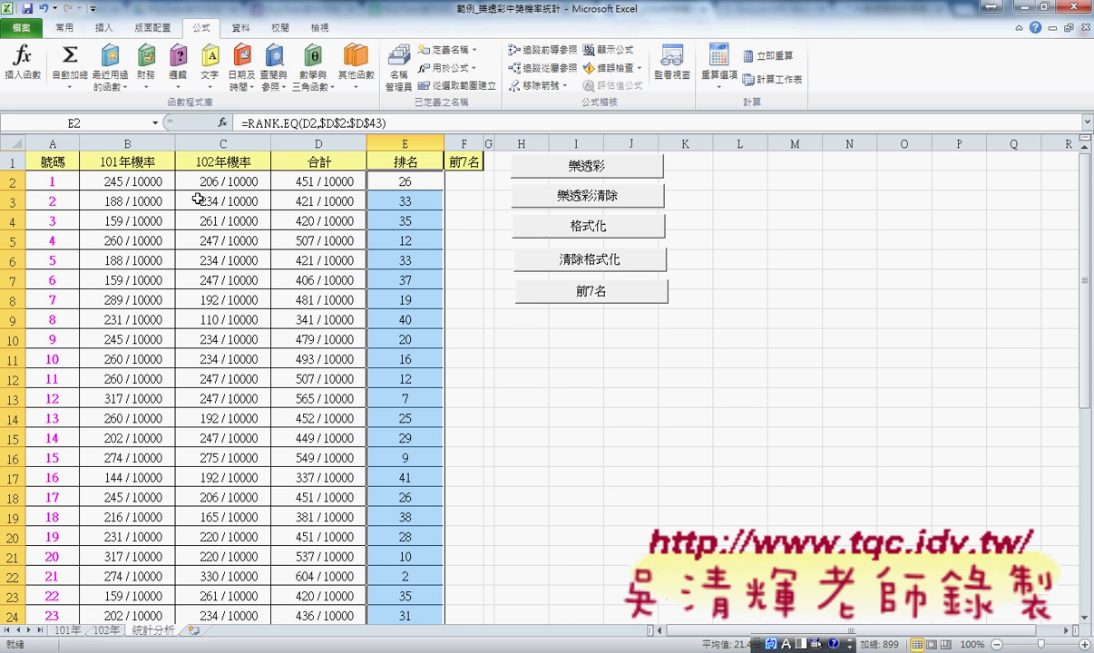
pyautogui.click(63, 31)
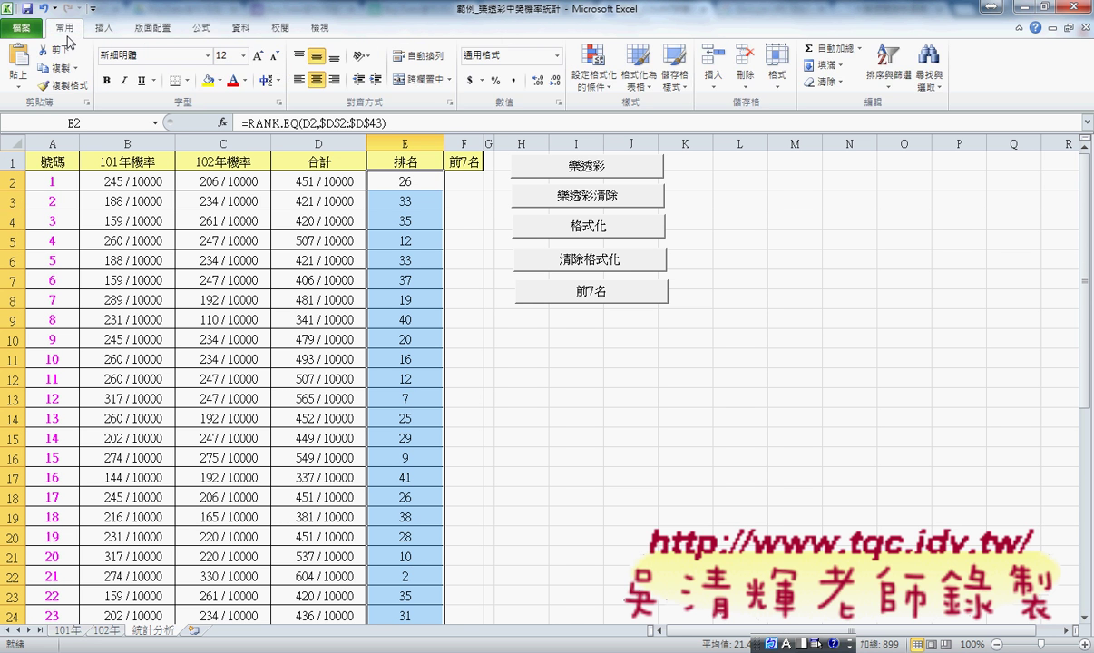
# Create a new conditional formatting rule: cell value 小於或等於 (less than or equal to) 7.
pyautogui.click(592, 86)
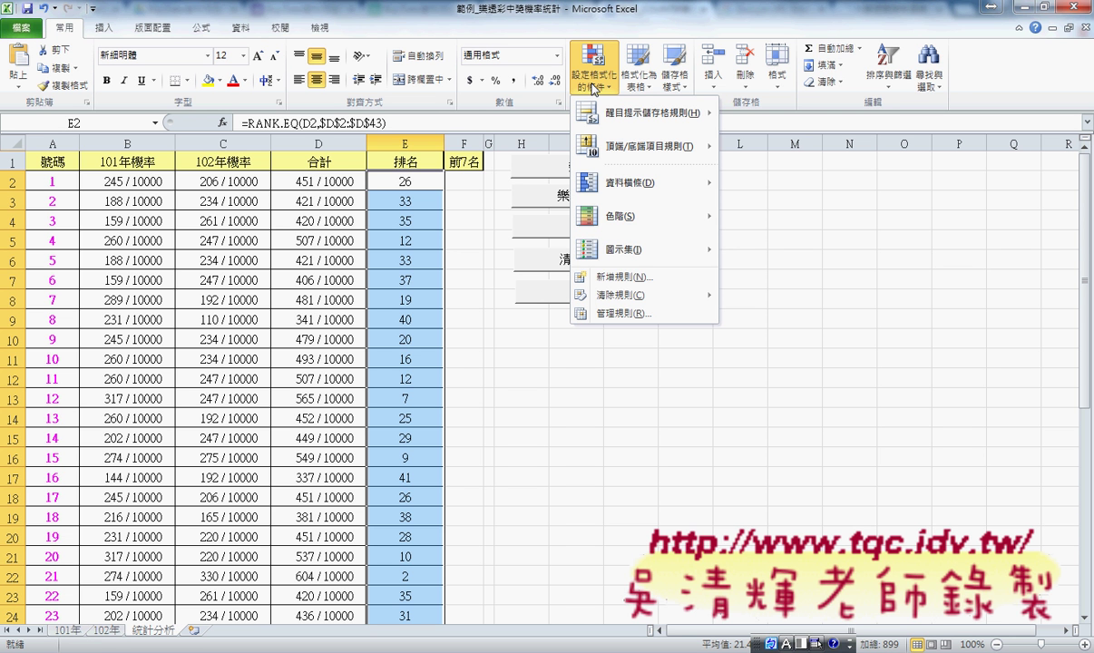
pyautogui.click(632, 276)
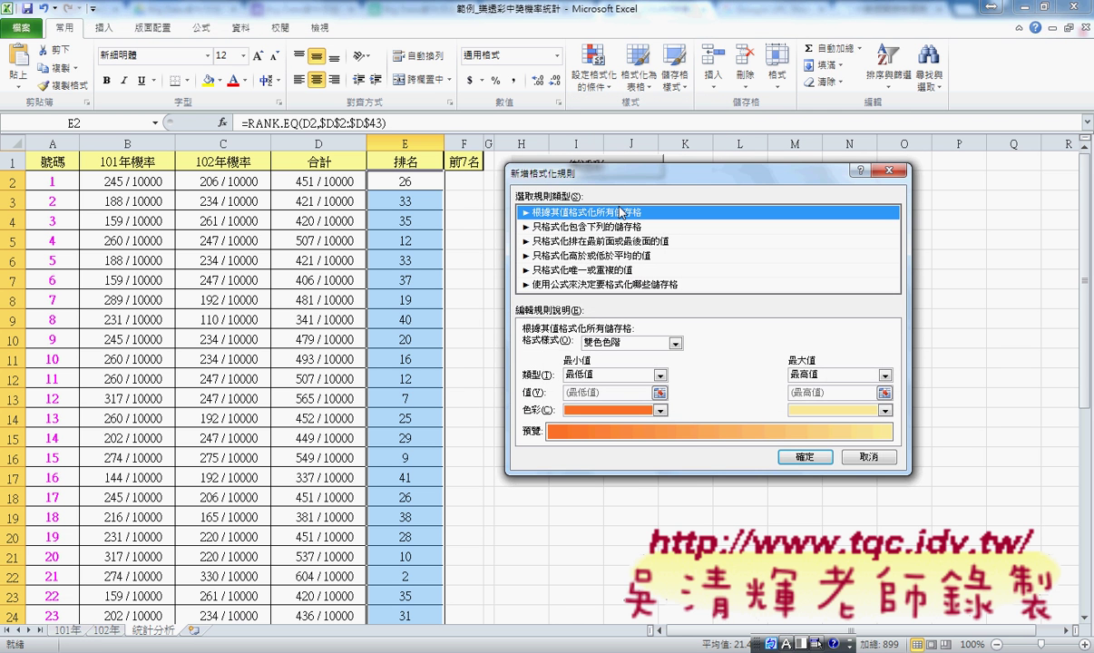
pyautogui.moveTo(620, 179); pyautogui.dragTo(608, 162)
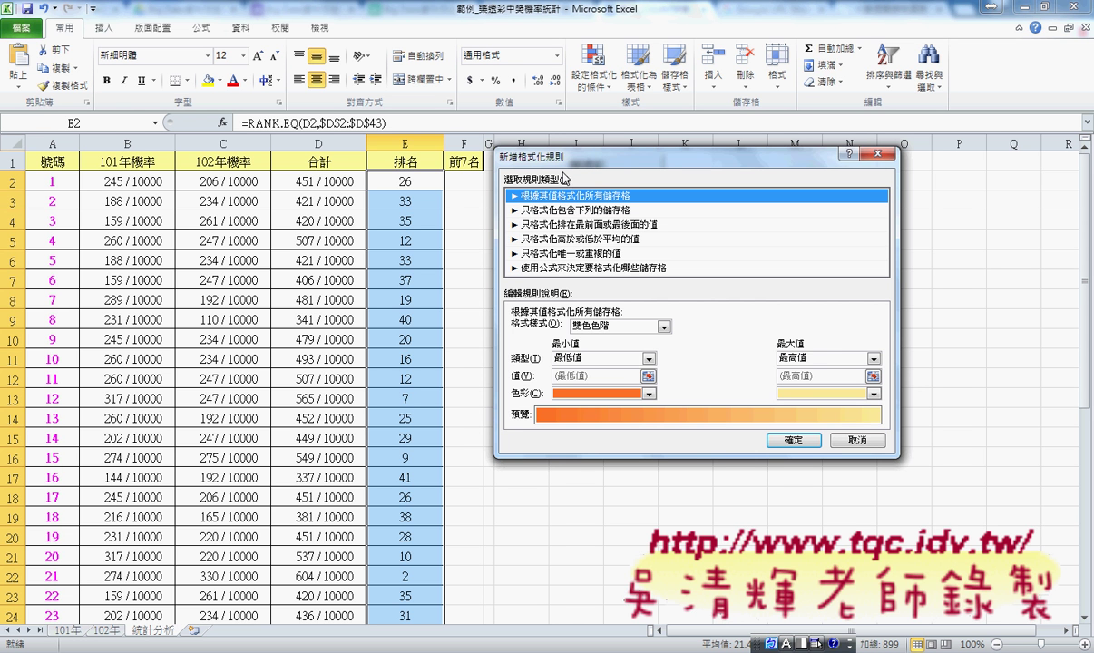
pyautogui.click(561, 214)
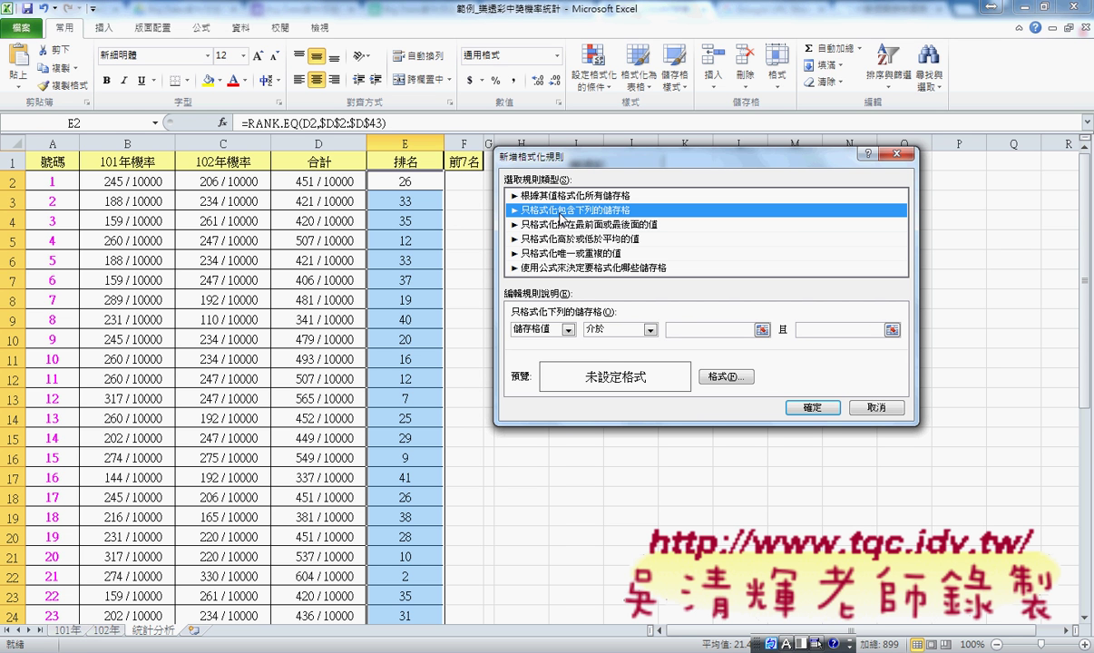
pyautogui.click(620, 330)
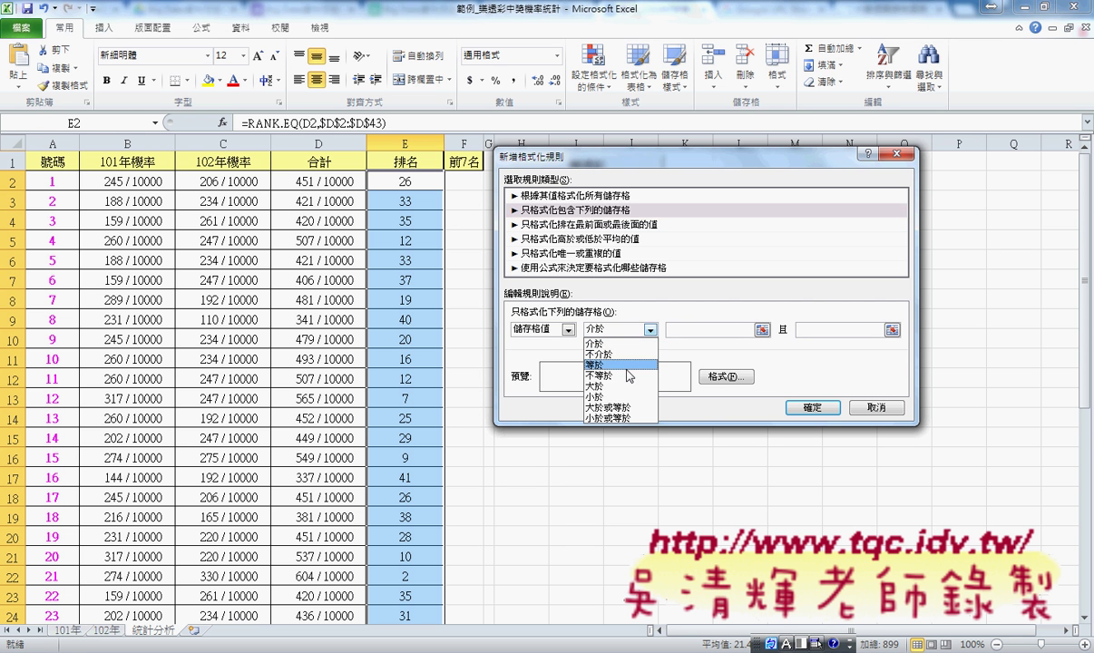
pyautogui.click(622, 420)
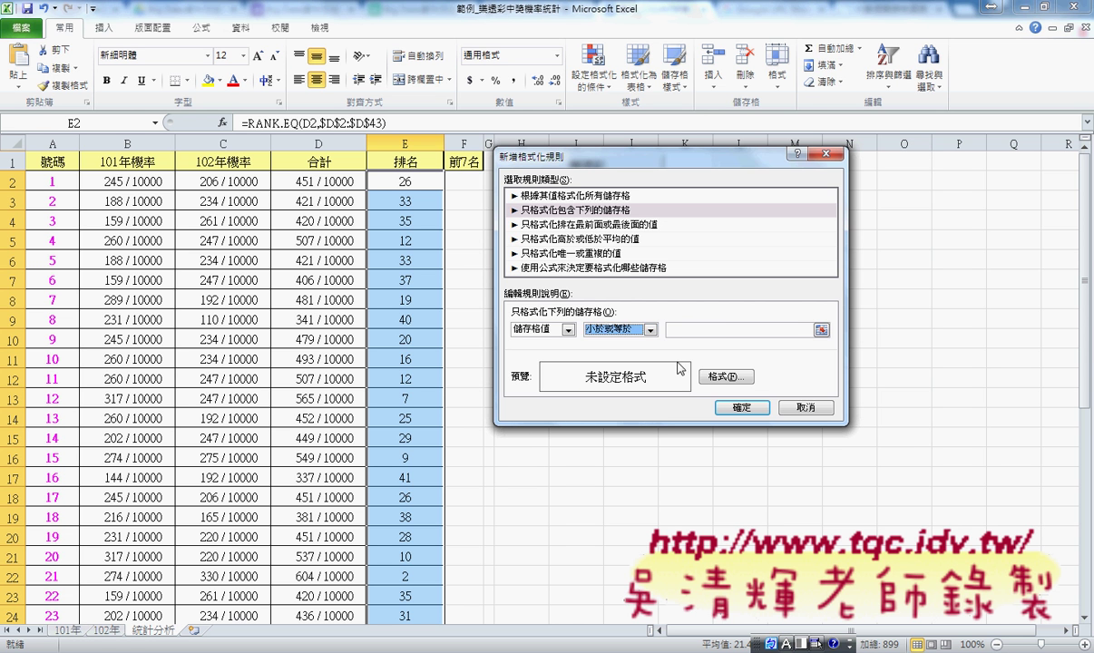
pyautogui.click(725, 330)
pyautogui.write('7')
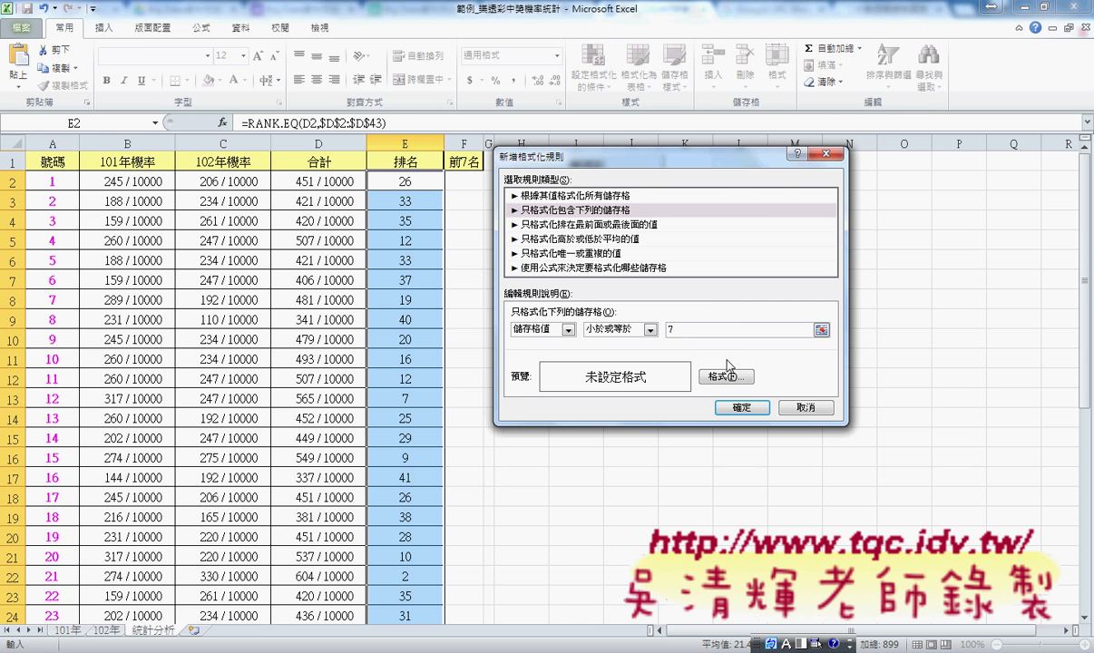
# Give the ≤7 rule red font on a yellow fill and apply it to the 排名 cells.
pyautogui.click(725, 375)
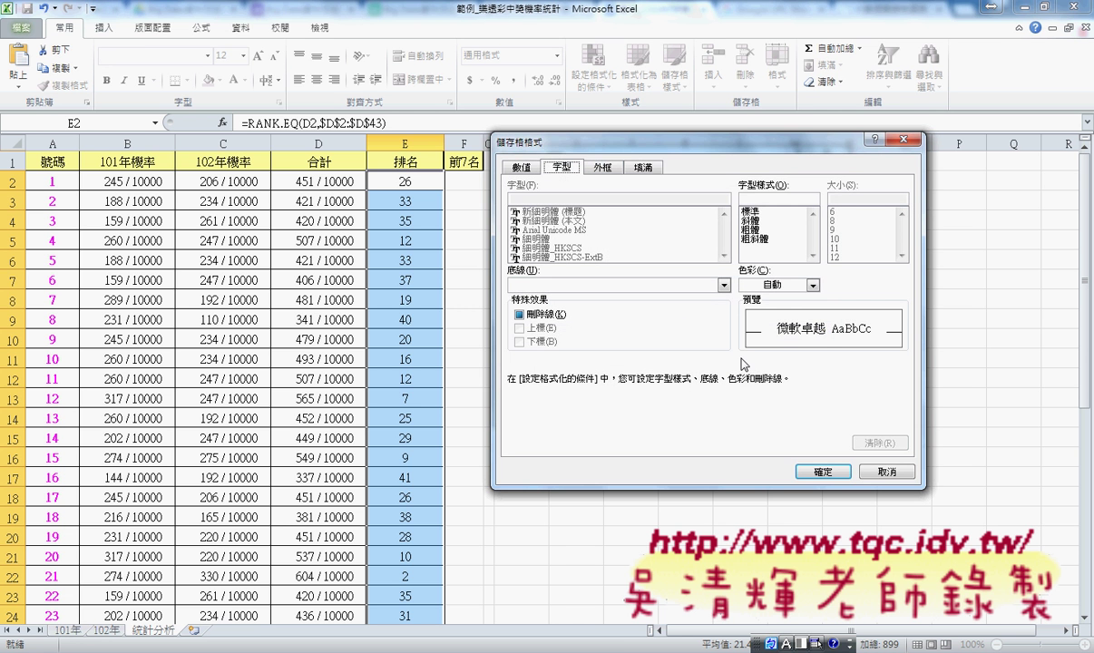
pyautogui.click(813, 285)
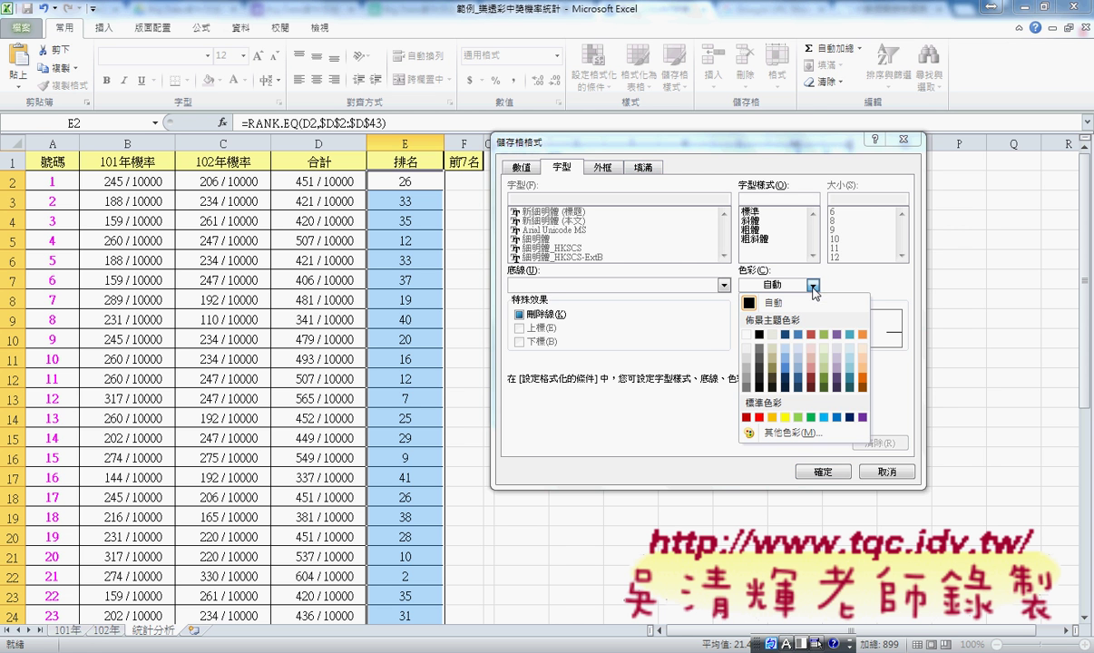
pyautogui.click(759, 417)
pyautogui.click(644, 167)
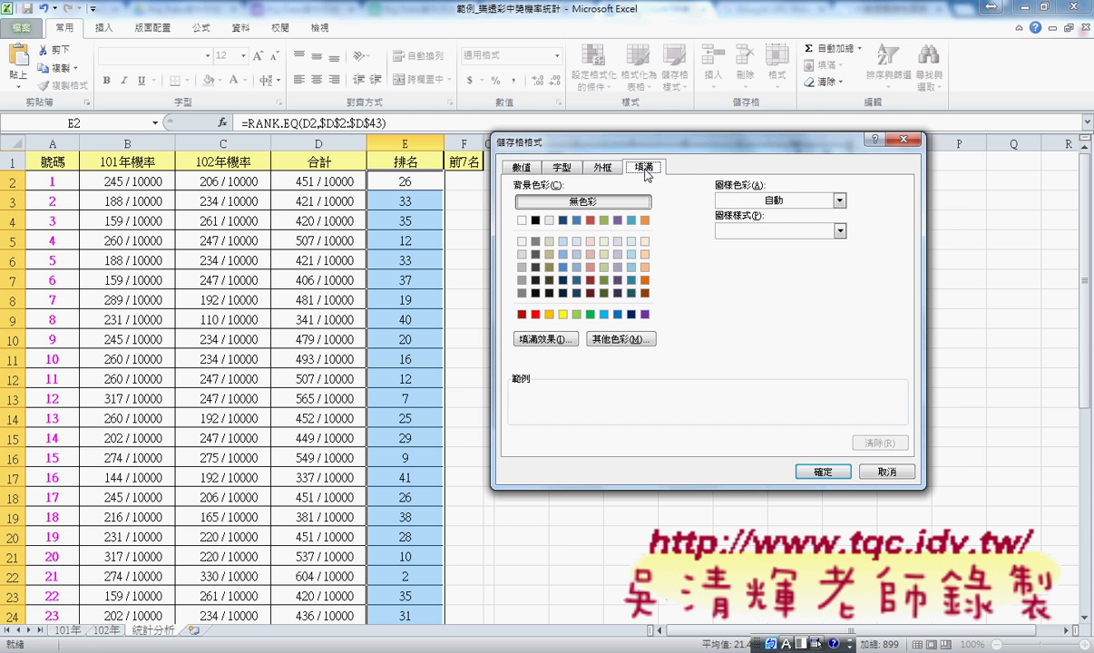
pyautogui.click(562, 314)
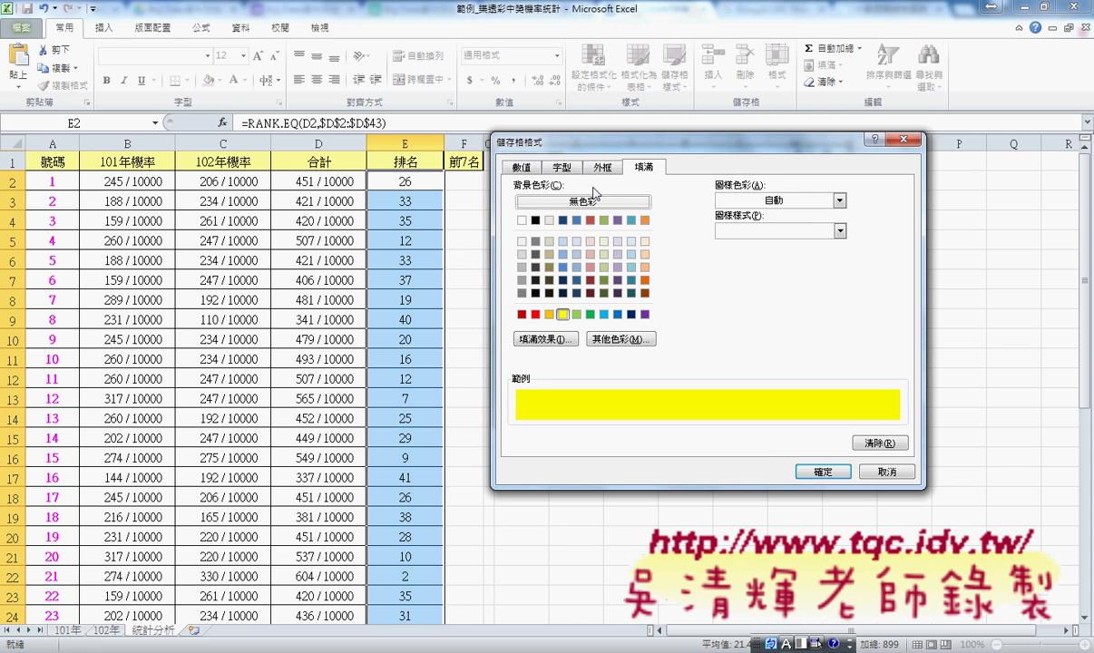
pyautogui.click(562, 167)
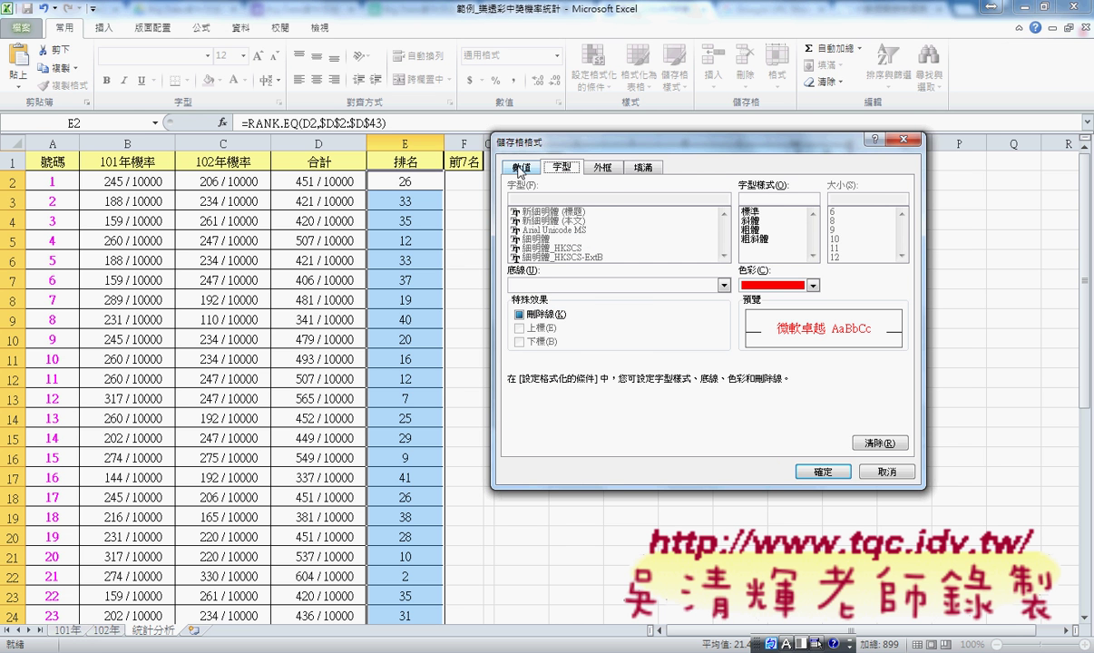
pyautogui.click(519, 169)
pyautogui.click(561, 167)
pyautogui.click(822, 472)
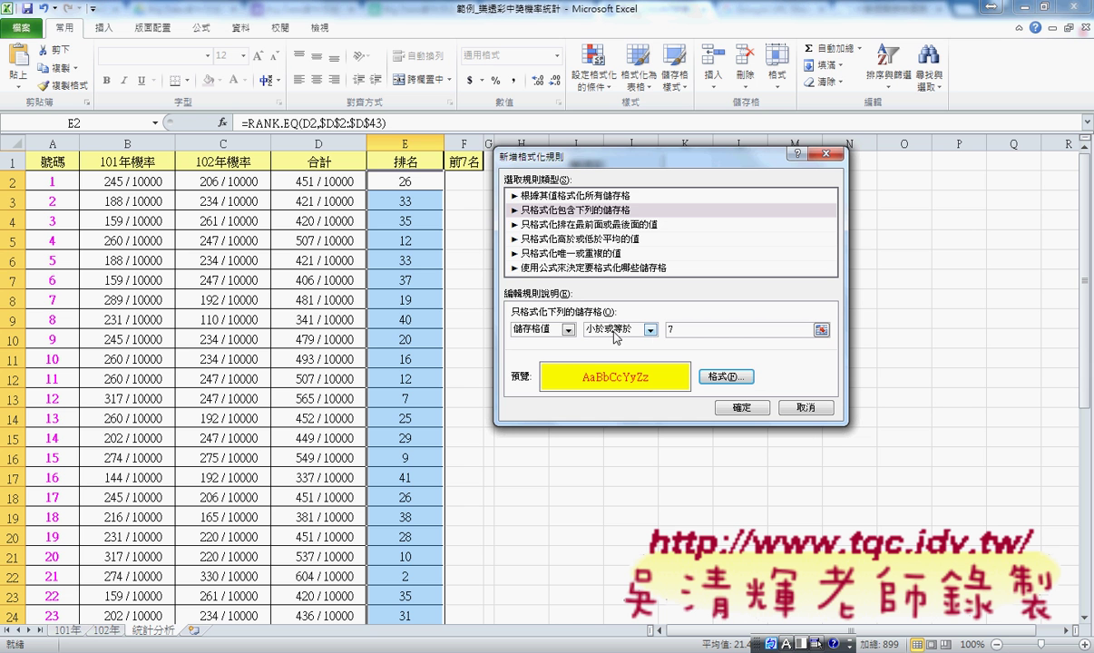
pyautogui.click(741, 408)
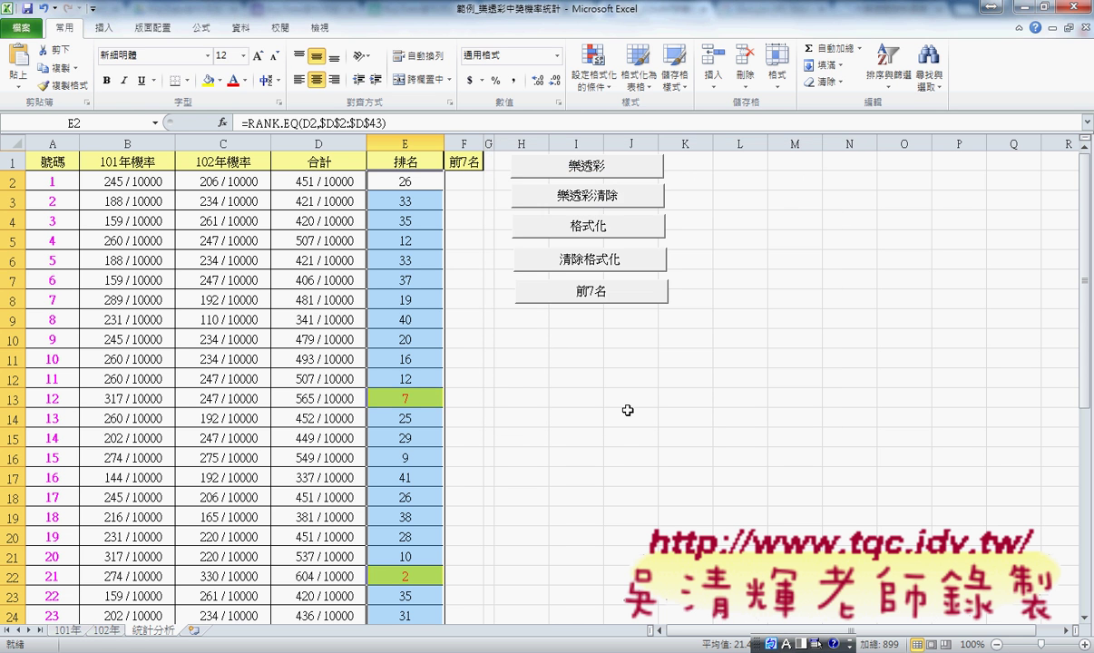
pyautogui.scroll(-1, 539, 420)
pyautogui.scroll(-1, 539, 420)
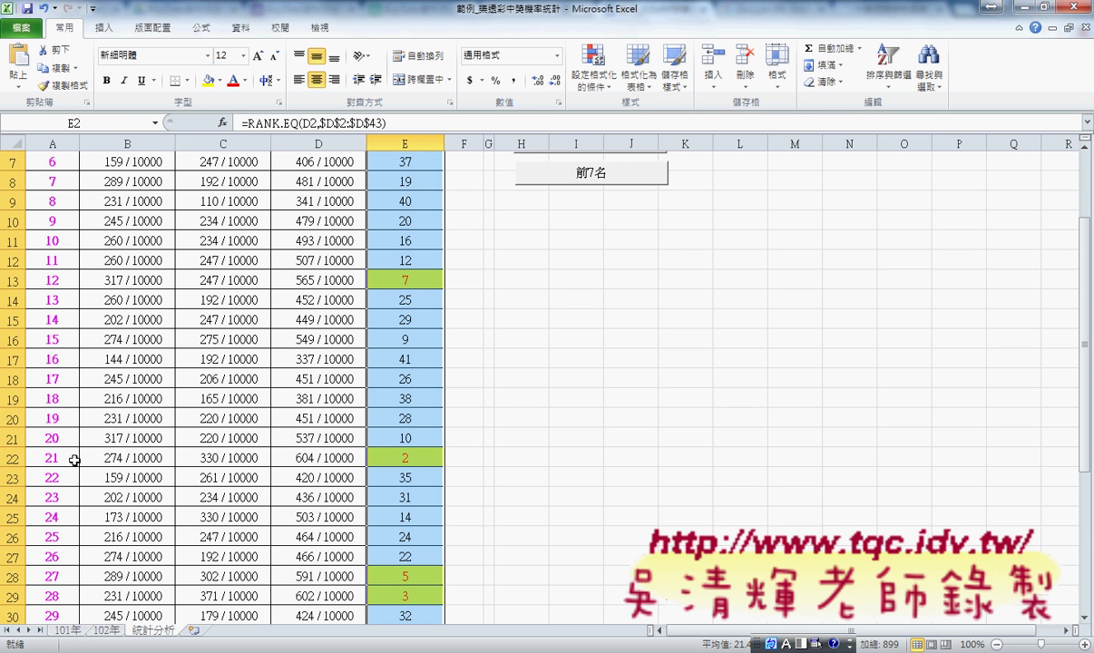
pyautogui.scroll(-3, 63, 563)
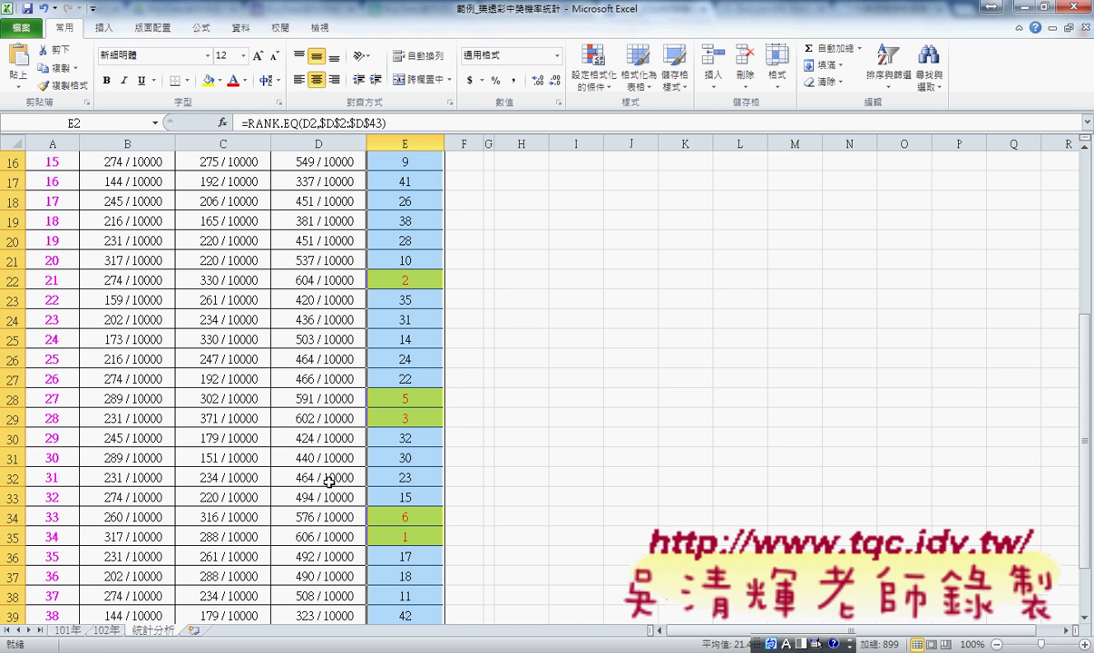
pyautogui.scroll(5, 328, 482)
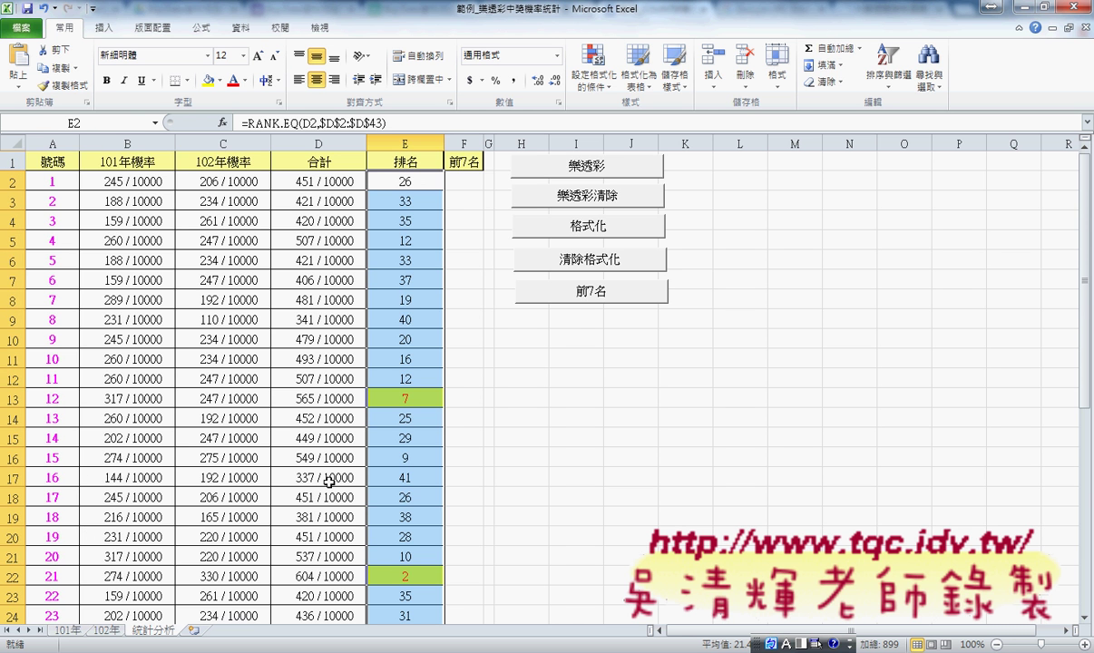
pyautogui.click(55, 399)
pyautogui.click(462, 182)
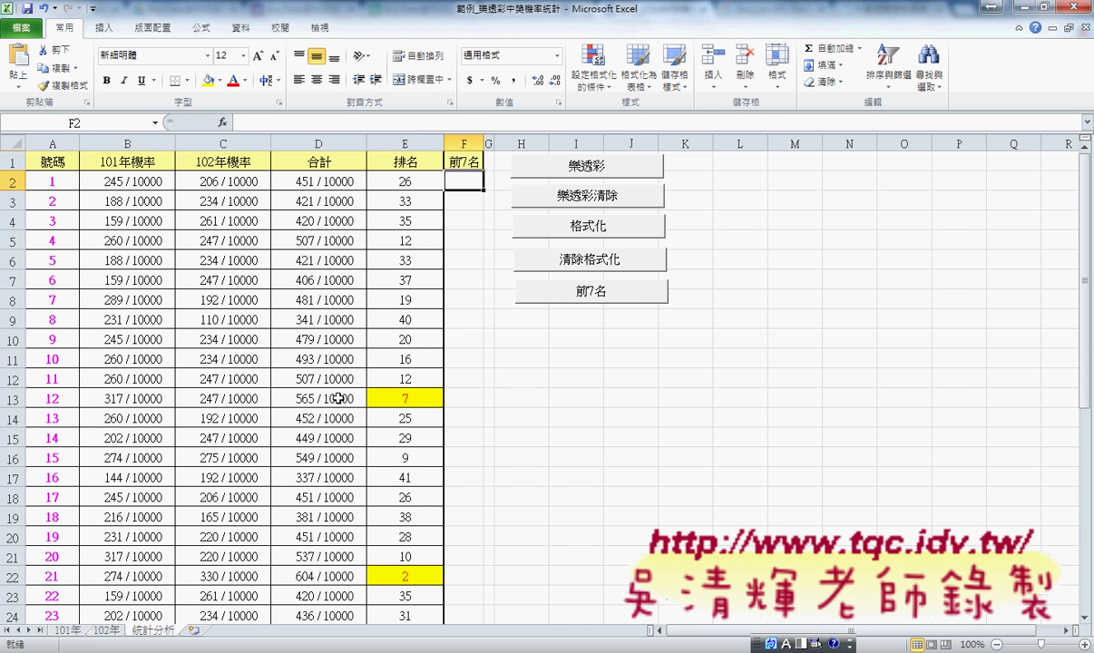
pyautogui.click(400, 397)
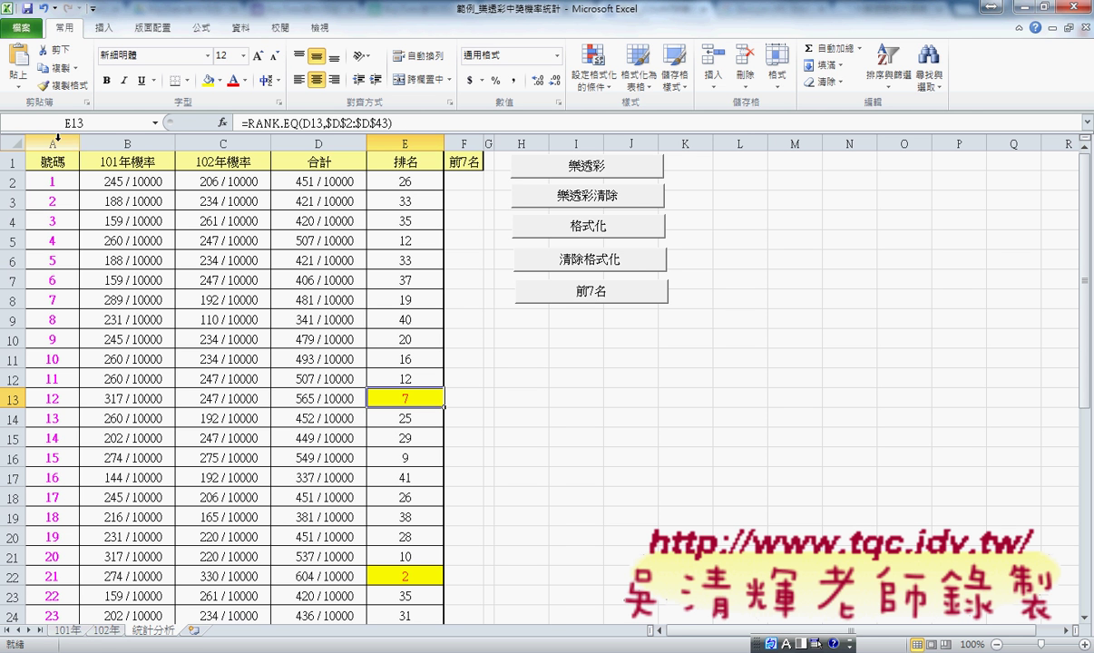
# Enter the top-ranked numbers 12, 21 and 27 into F2, F3 and F4.
pyautogui.click(58, 398)
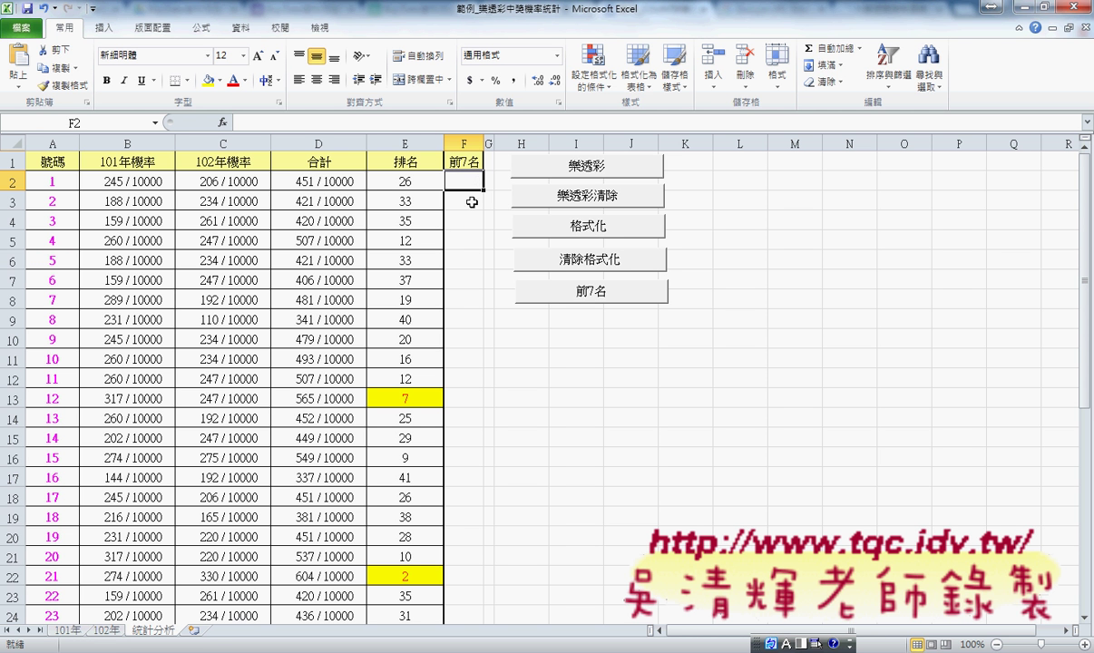
pyautogui.click(406, 404)
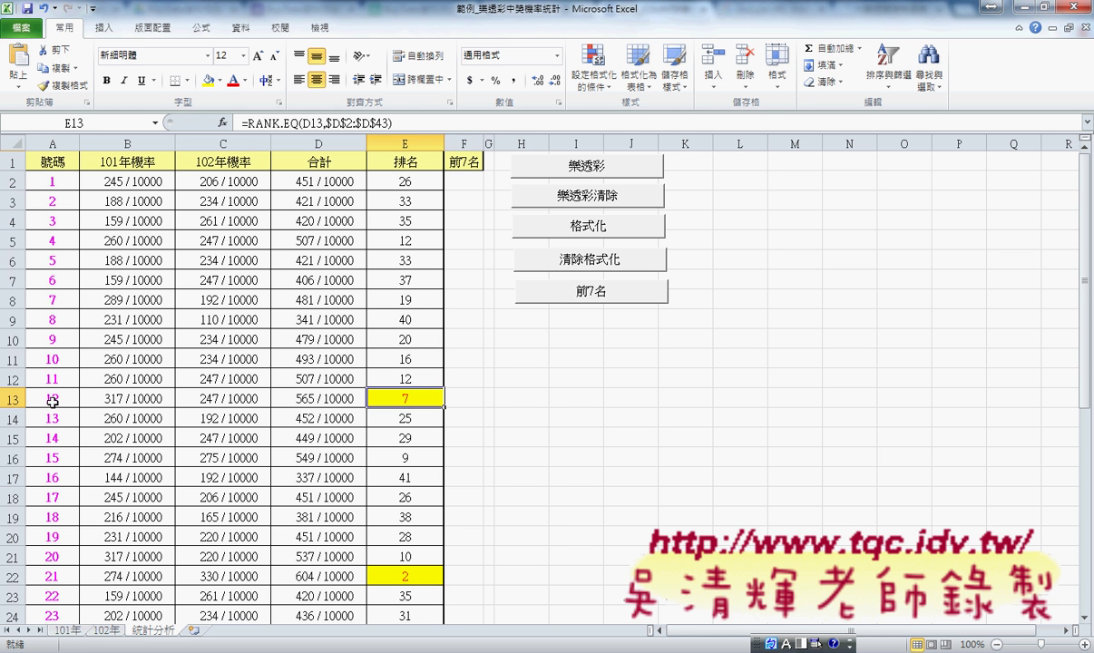
pyautogui.click(464, 181)
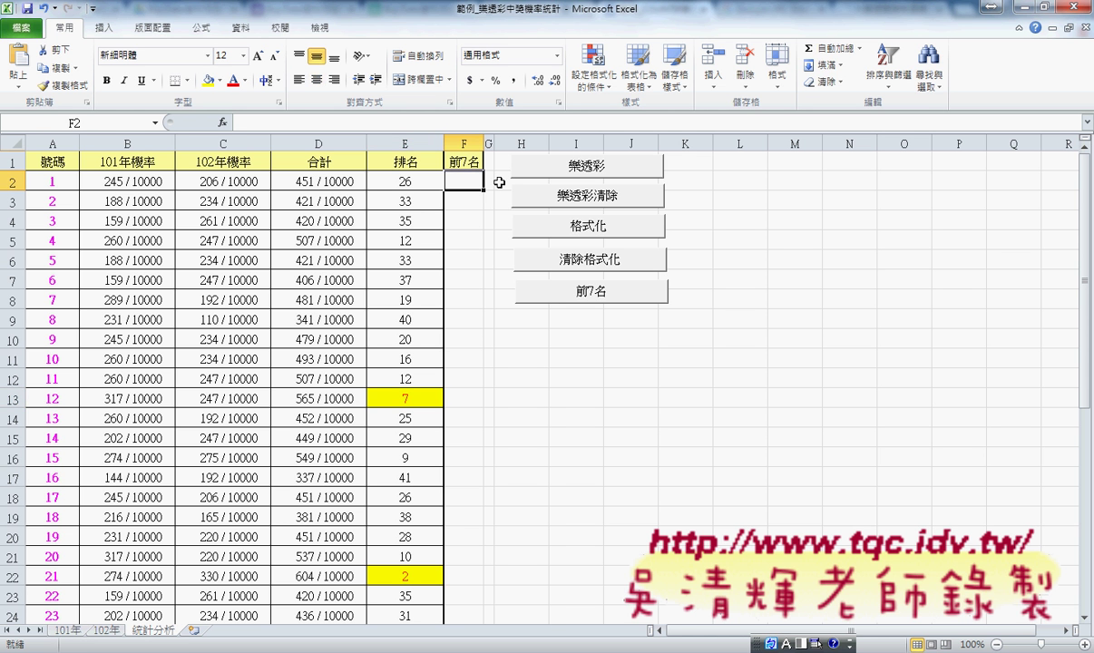
pyautogui.write('12')
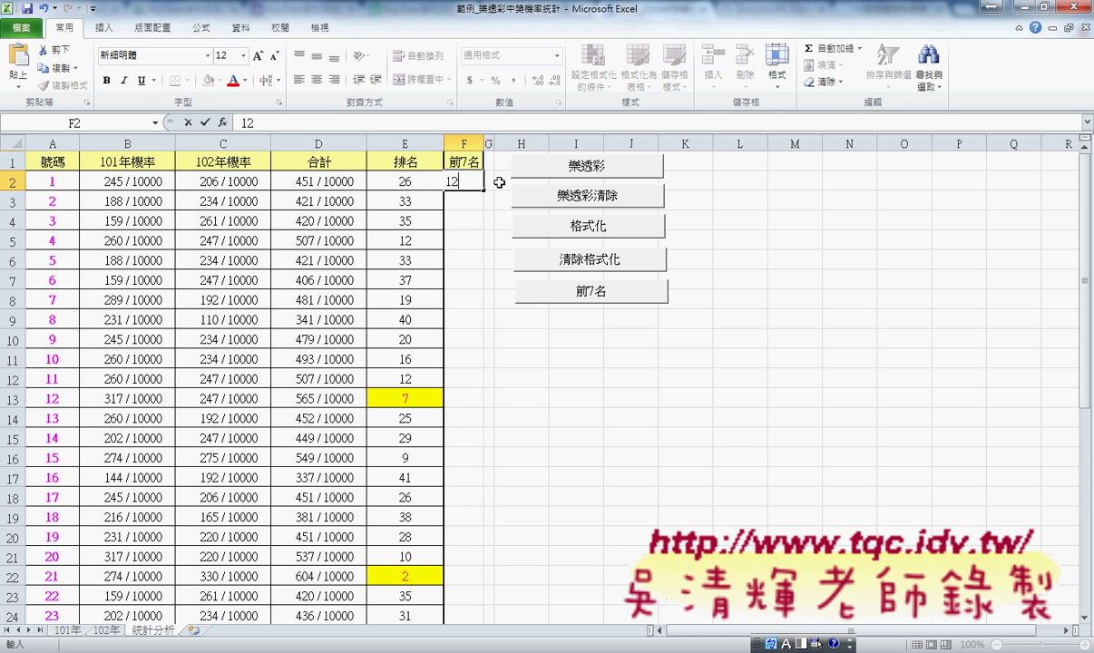
pyautogui.click(398, 573)
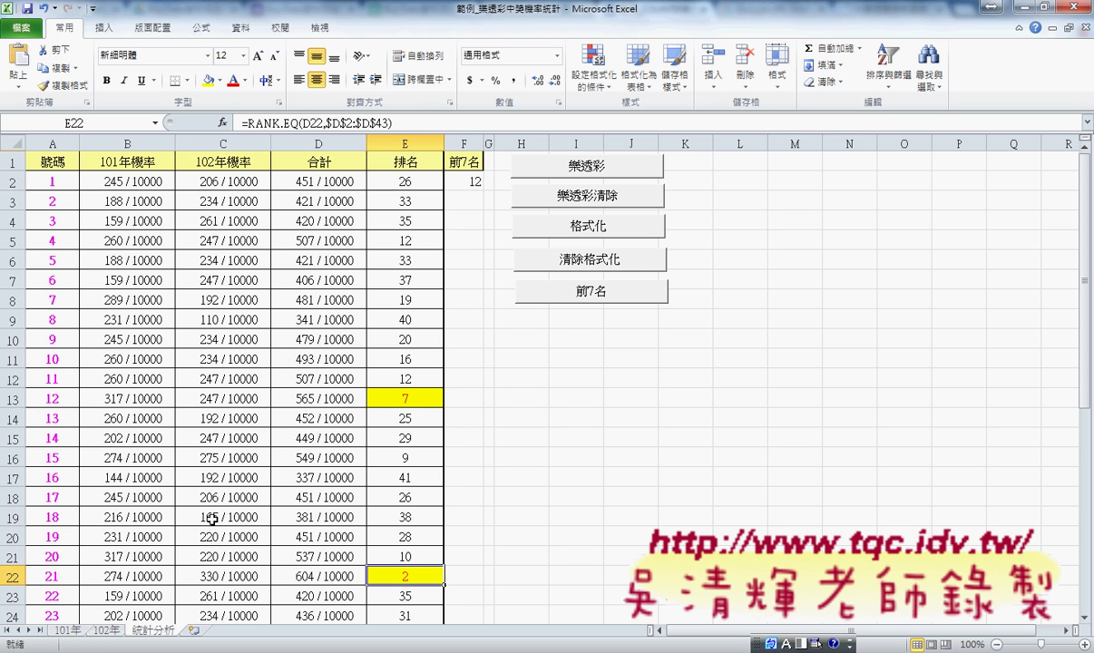
pyautogui.click(461, 197)
pyautogui.write('21')
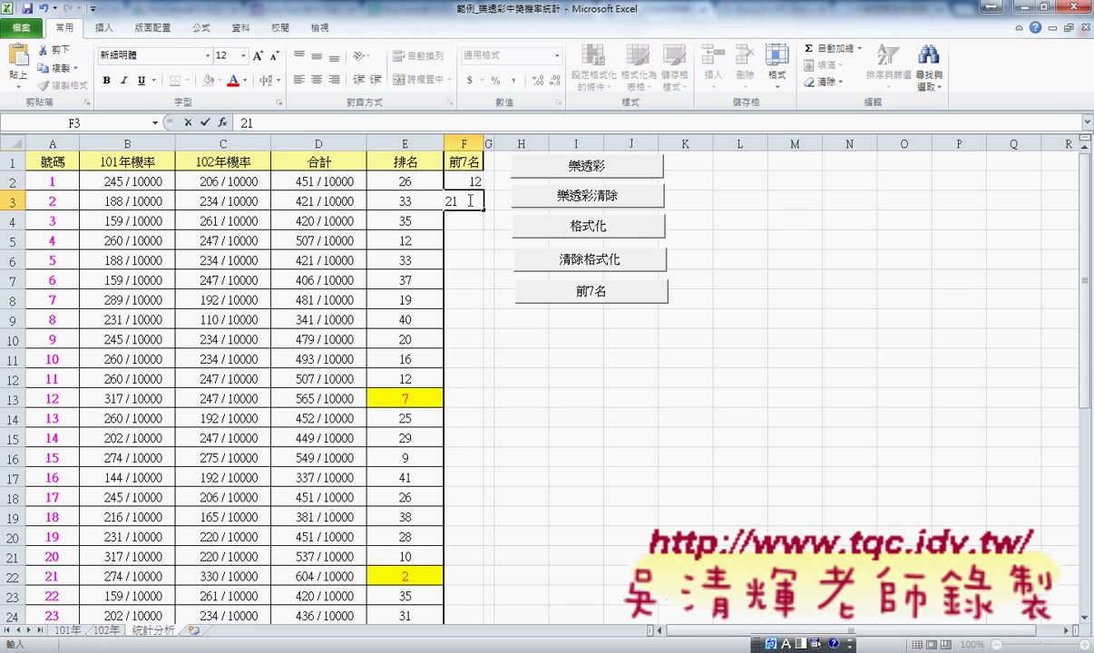
pyautogui.scroll(-1, 427, 442)
pyautogui.scroll(-2, 423, 445)
pyautogui.scroll(-1, 423, 445)
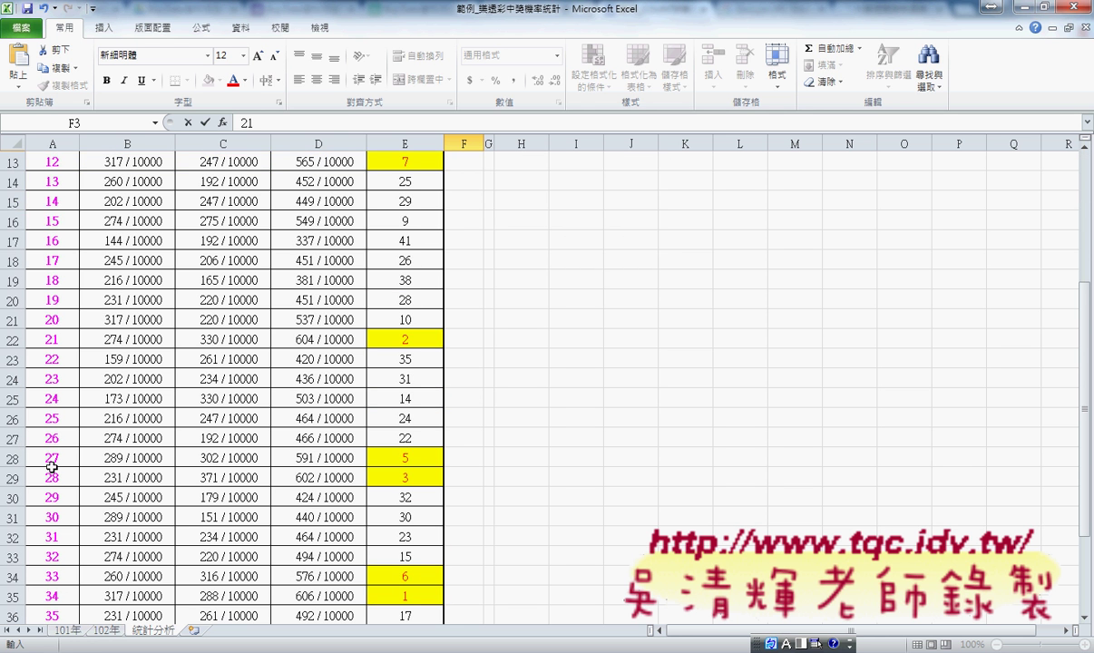
pyautogui.scroll(4, 389, 384)
pyautogui.click(468, 219)
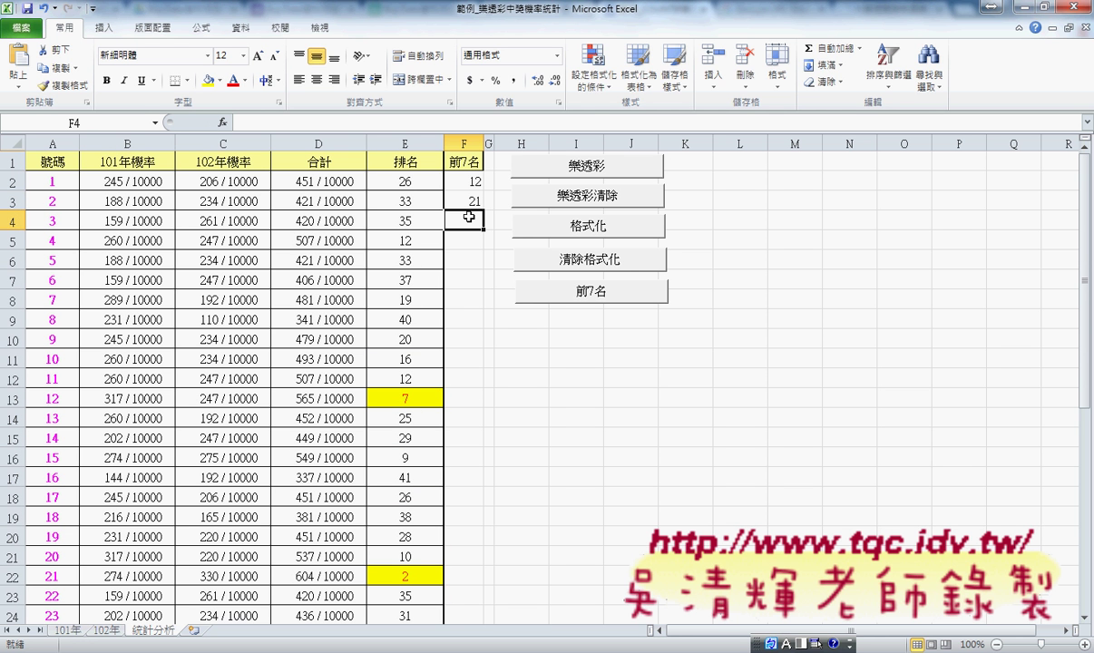
pyautogui.write('27')
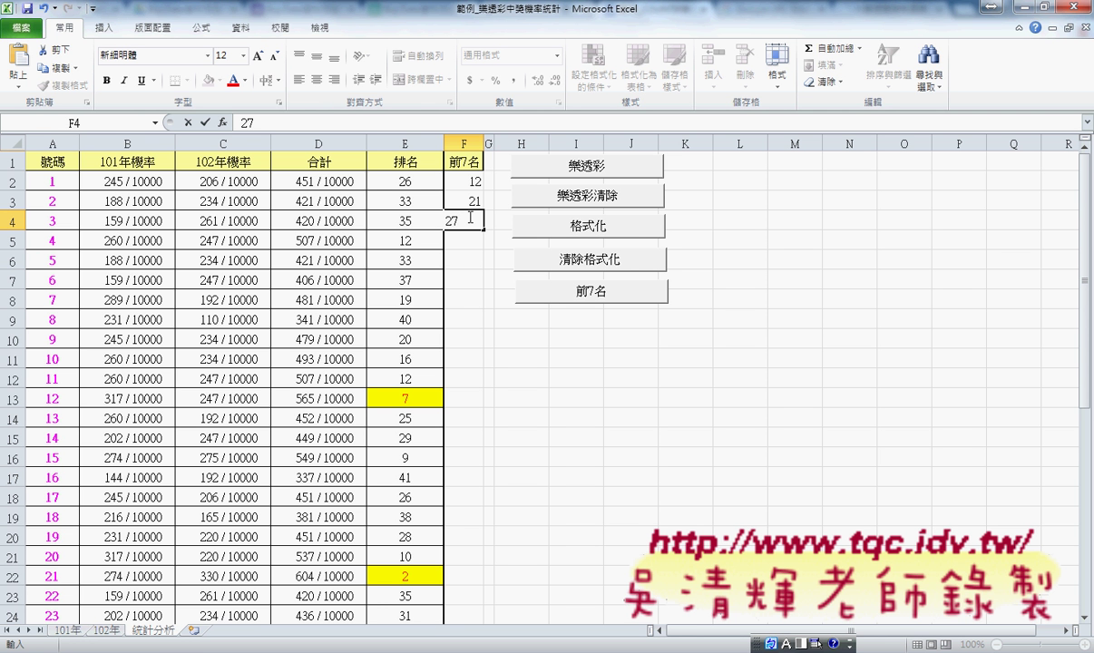
# Delete the numbers in F2:F4 and select F2:F8 for the seven results.
pyautogui.click(449, 299)
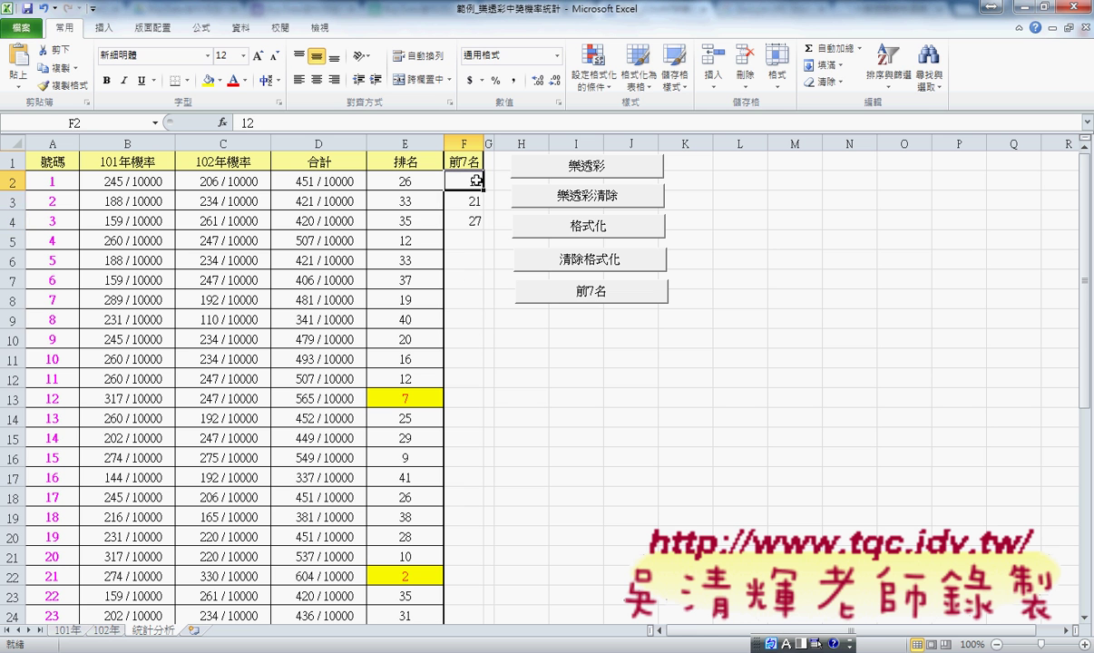
pyautogui.moveTo(472, 182); pyautogui.dragTo(470, 222)
pyautogui.press('Delete')
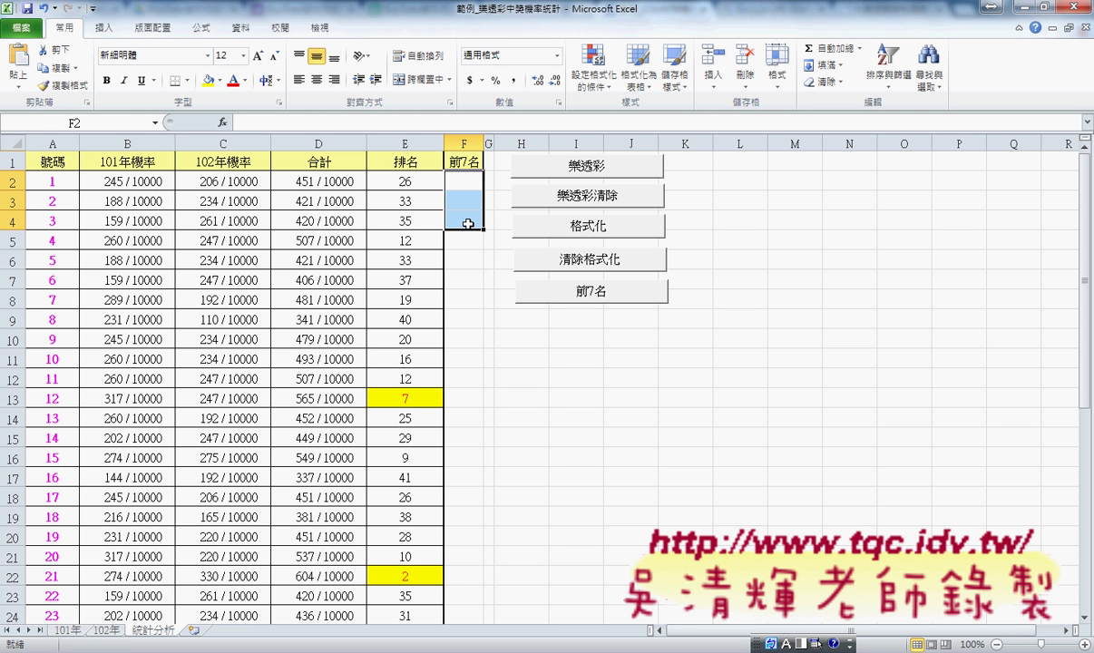
pyautogui.click(467, 180)
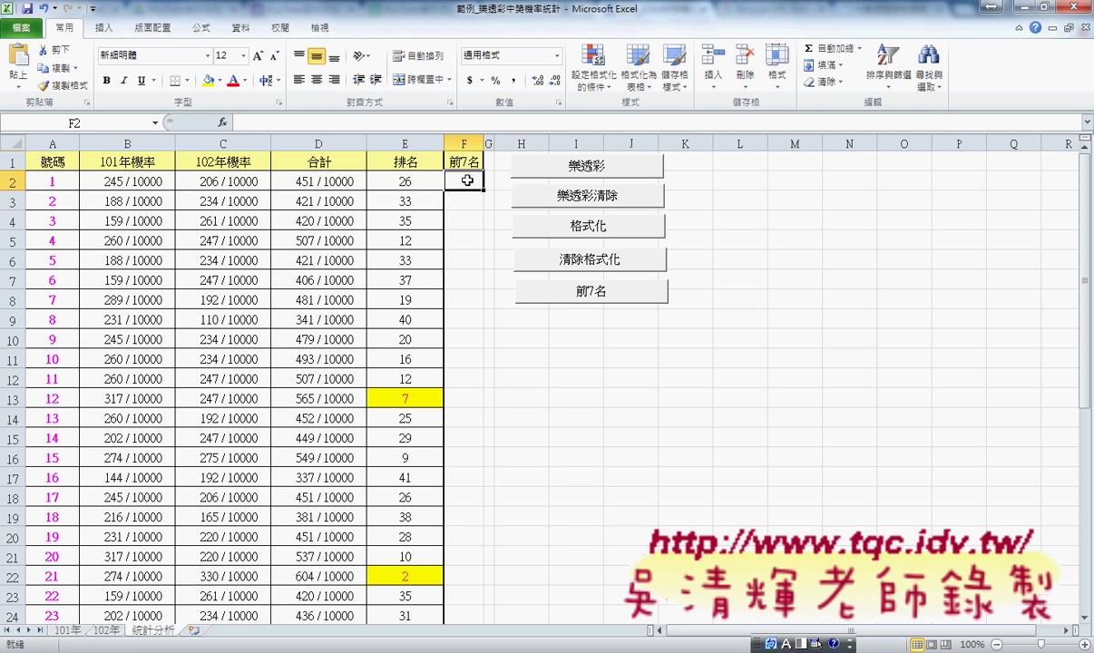
pyautogui.moveTo(467, 180); pyautogui.dragTo(466, 298)
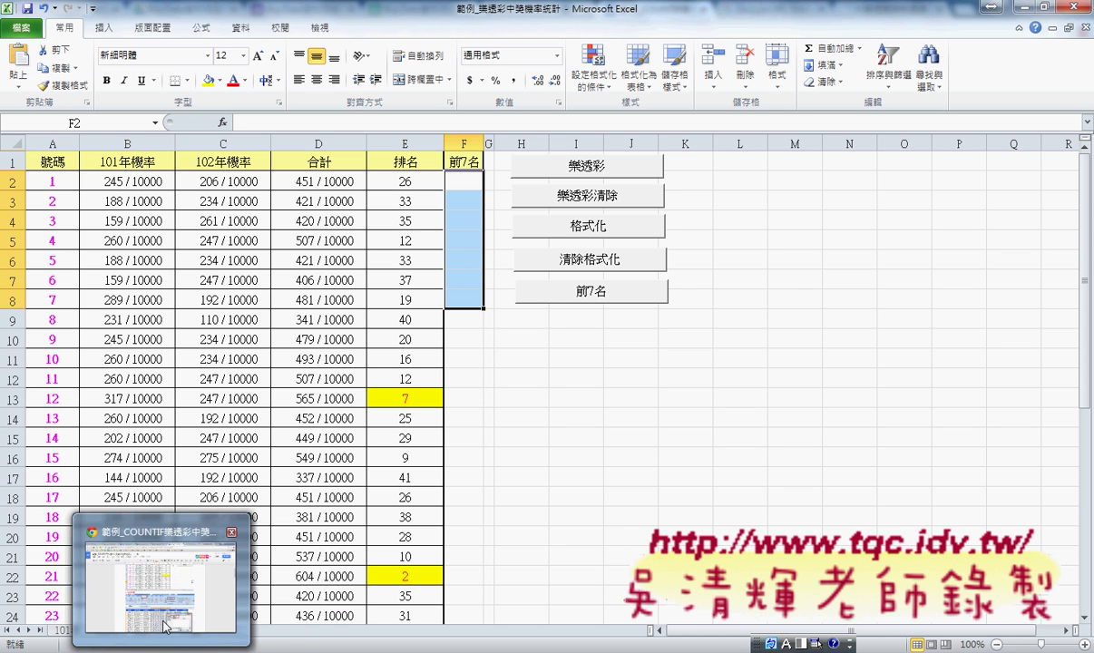
pyautogui.click(166, 626)
# Scroll the answer document down to the Public Sub 前7名() macro heading.
pyautogui.scroll(-10, 453, 400)
pyautogui.scroll(-5, 471, 413)
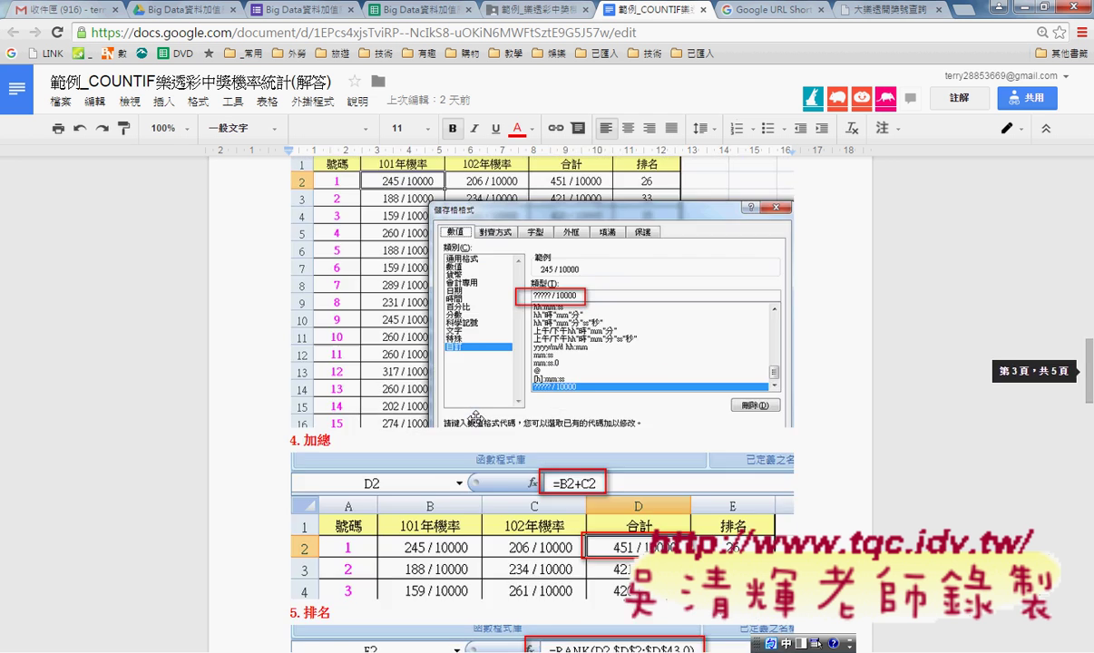
pyautogui.scroll(-5, 475, 416)
pyautogui.scroll(-5, 476, 417)
pyautogui.scroll(-5, 476, 418)
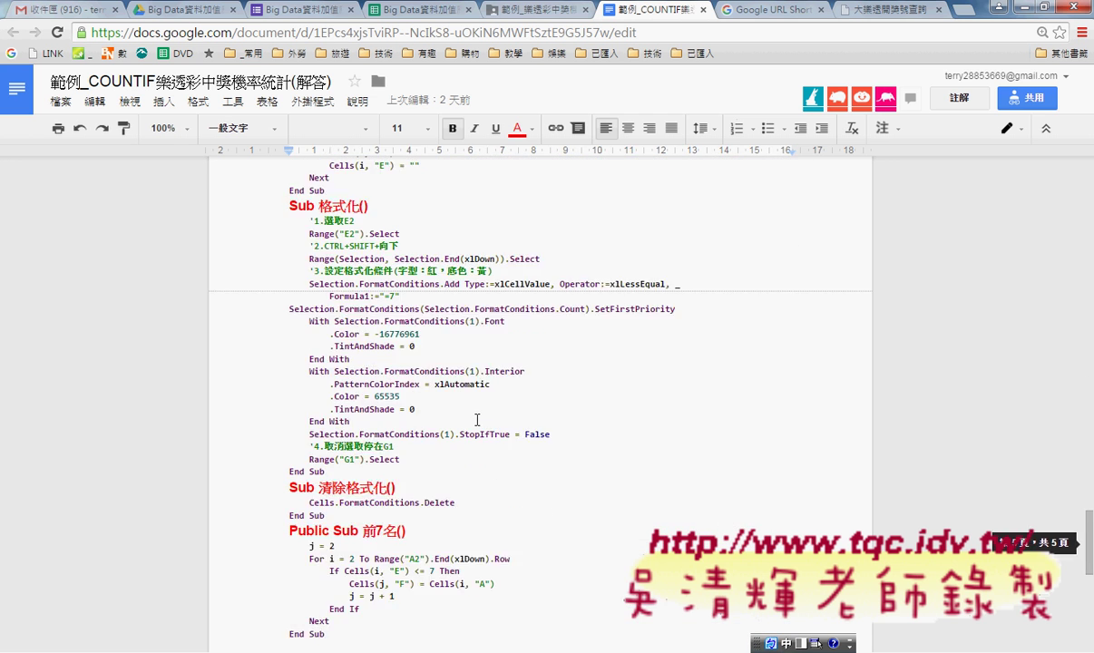
pyautogui.scroll(-3, 477, 420)
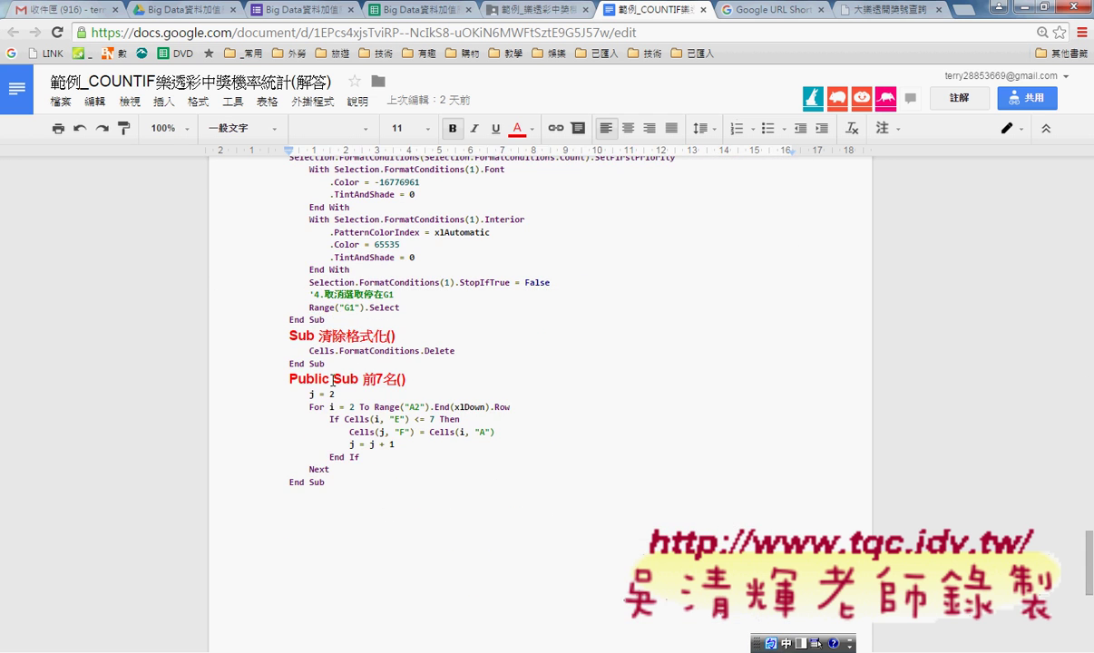
pyautogui.moveTo(289, 379); pyautogui.dragTo(329, 380)
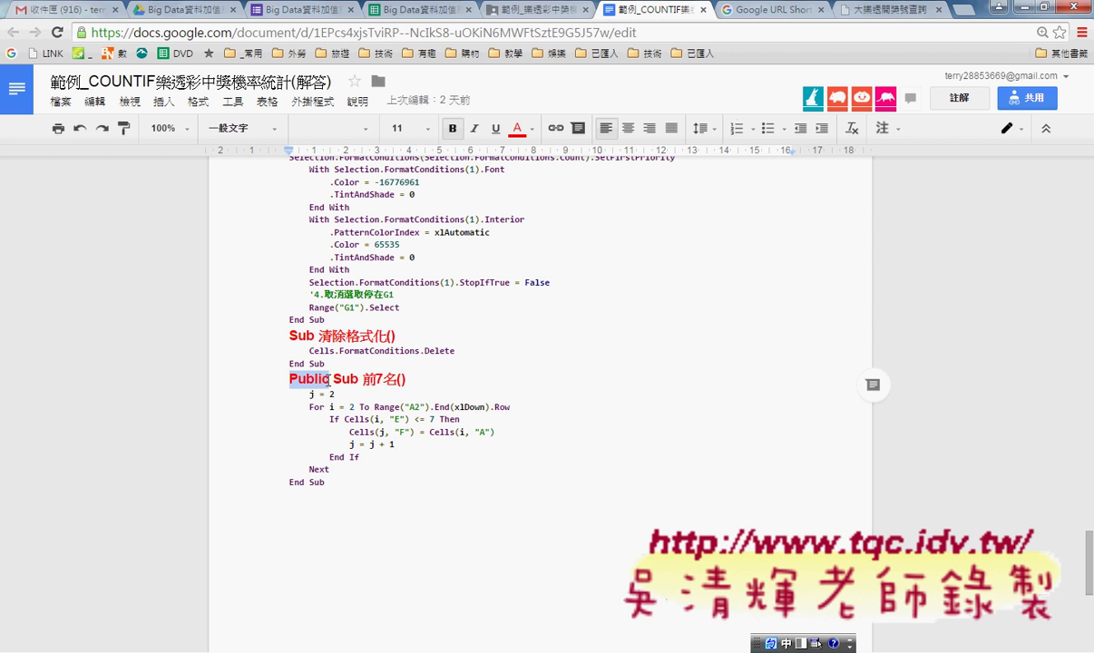
pyautogui.click(330, 380)
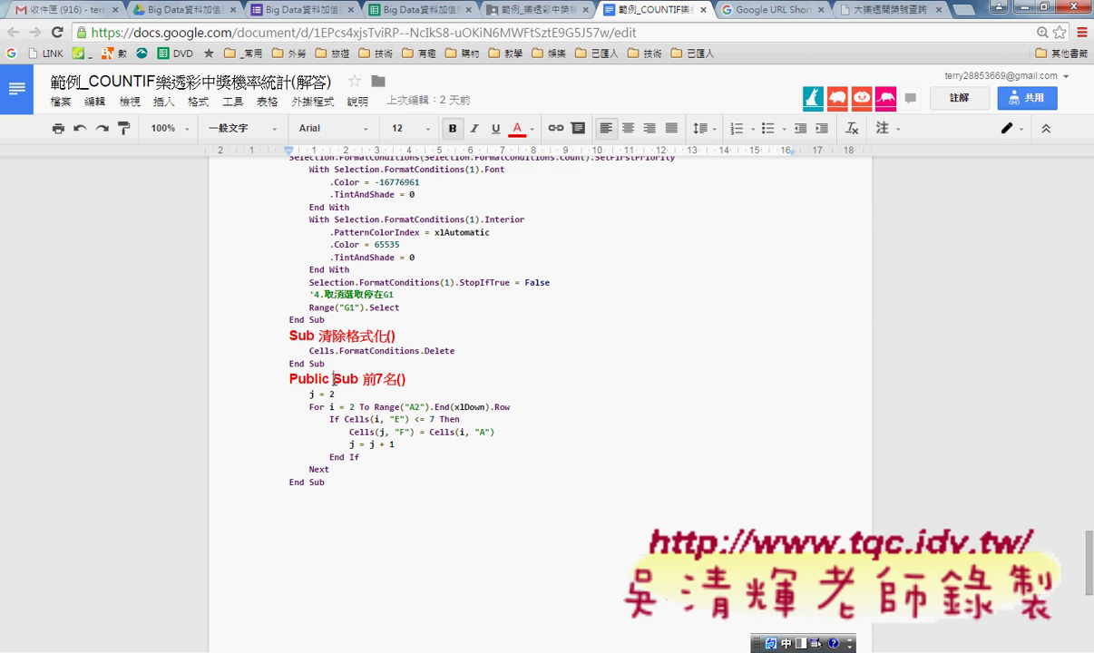
# Select the full 前7名 macro code from its header line through End Sub.
pyautogui.doubleClick(343, 379)
pyautogui.doubleClick(438, 376)
pyautogui.doubleClick(347, 379)
pyautogui.moveTo(324, 482); pyautogui.dragTo(287, 484)
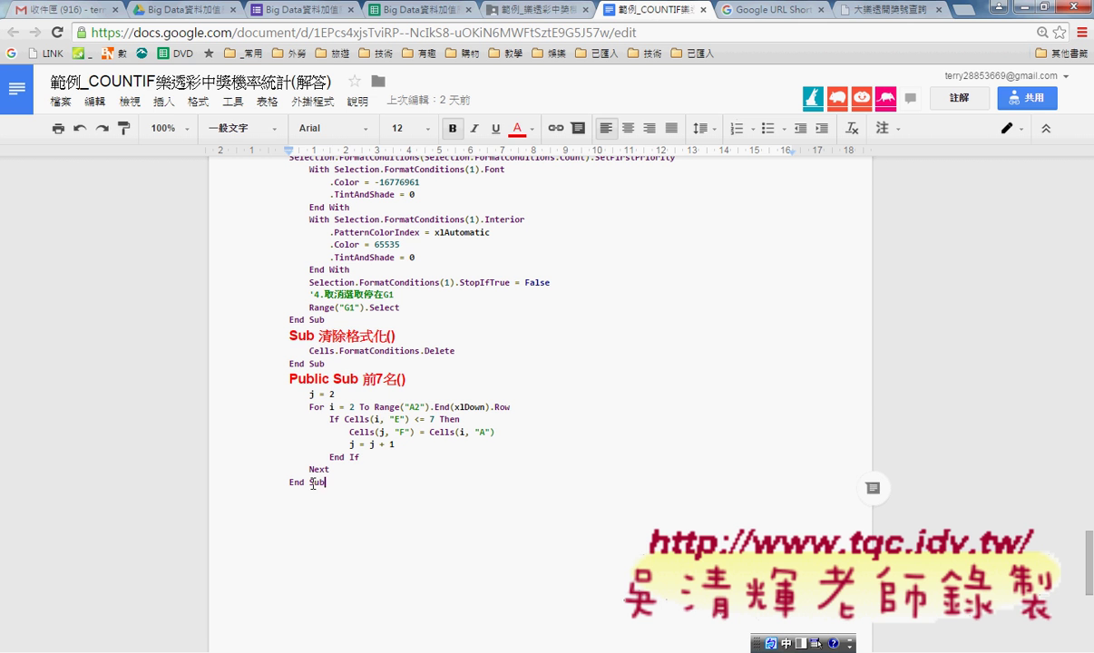
pyautogui.doubleClick(349, 379)
pyautogui.moveTo(326, 484); pyautogui.dragTo(287, 484)
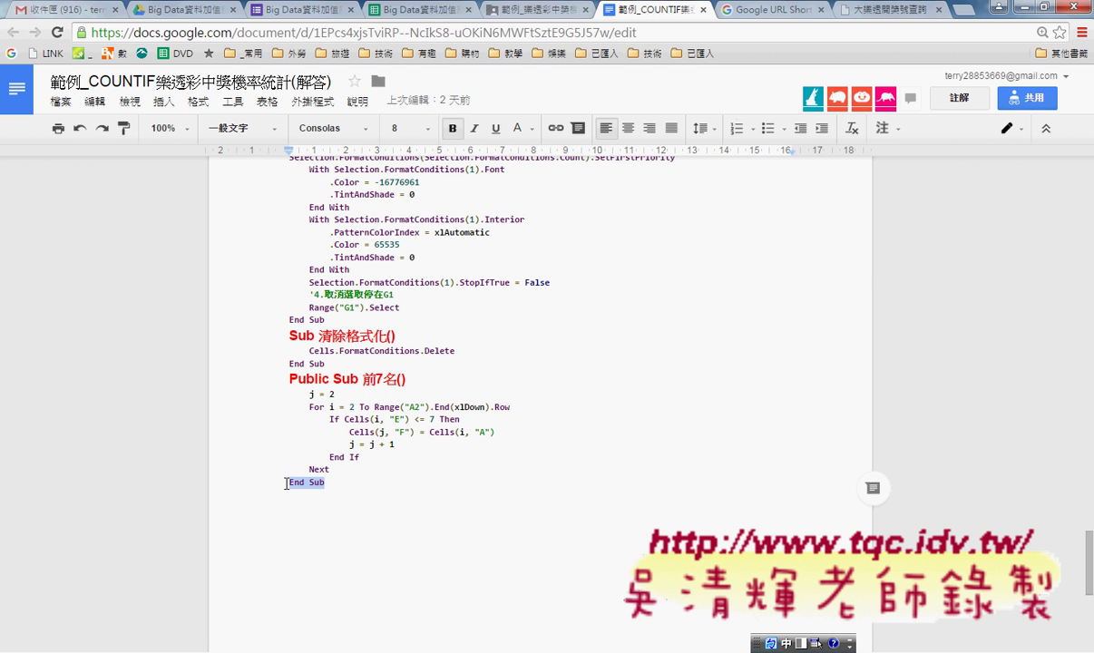
pyautogui.moveTo(352, 481)
pyautogui.mouseDown()
pyautogui.moveTo(298, 434)
pyautogui.moveTo(290, 382)
pyautogui.mouseUp()
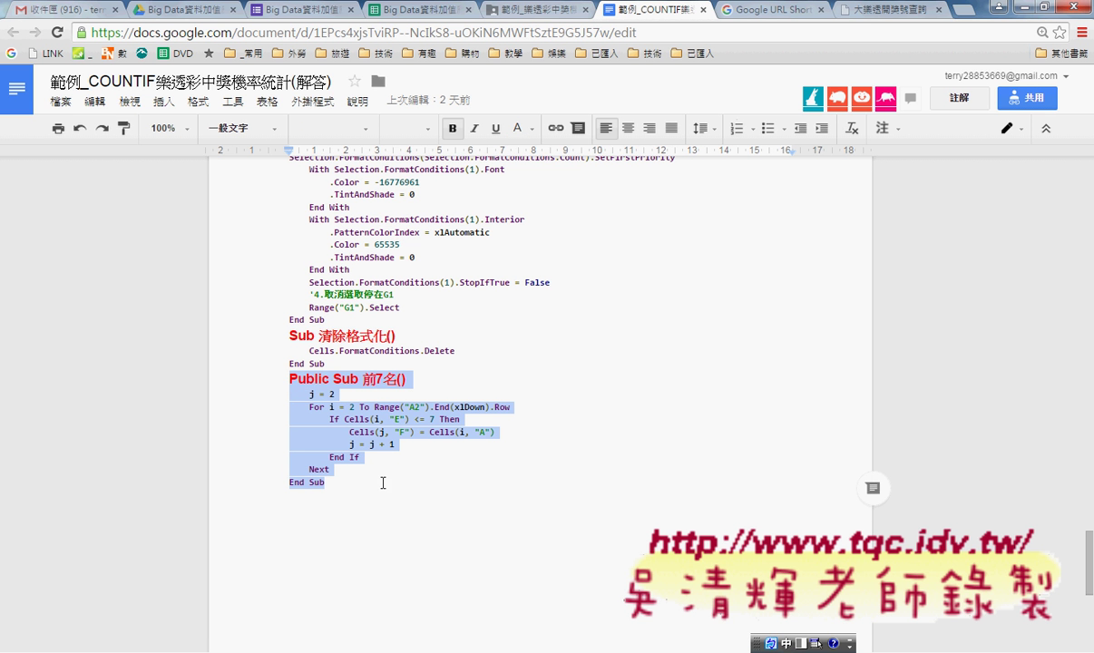
pyautogui.click(397, 646)
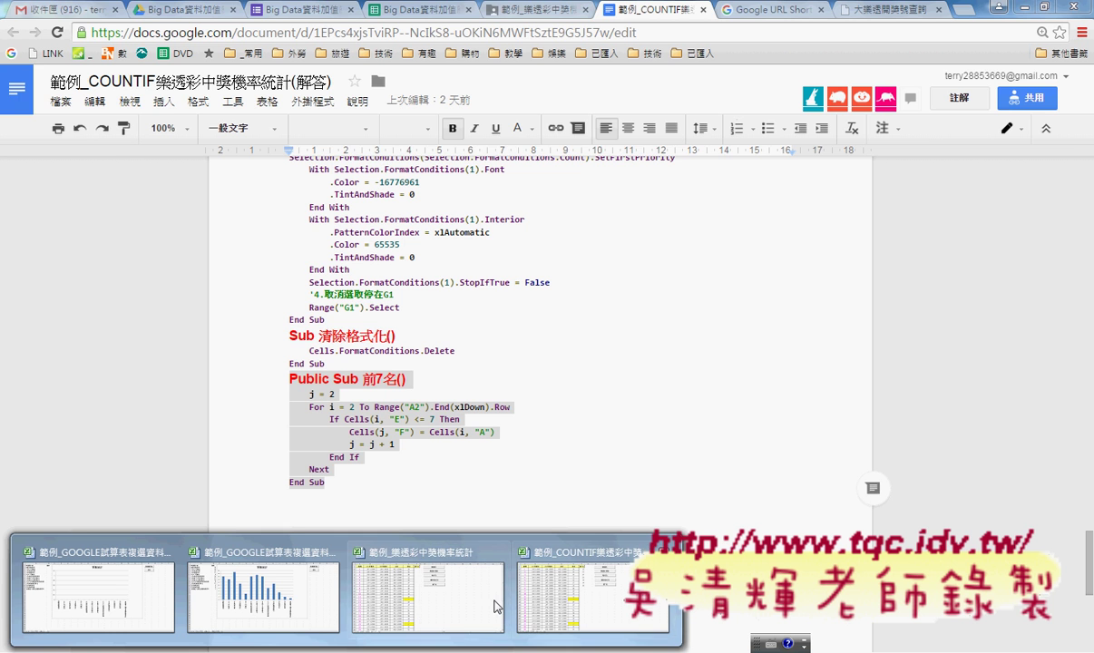
# Bring the 範例_樂透彩中獎機率統計 workbook forward and show the Quick Access Toolbar customisation menu.
pyautogui.click(464, 567)
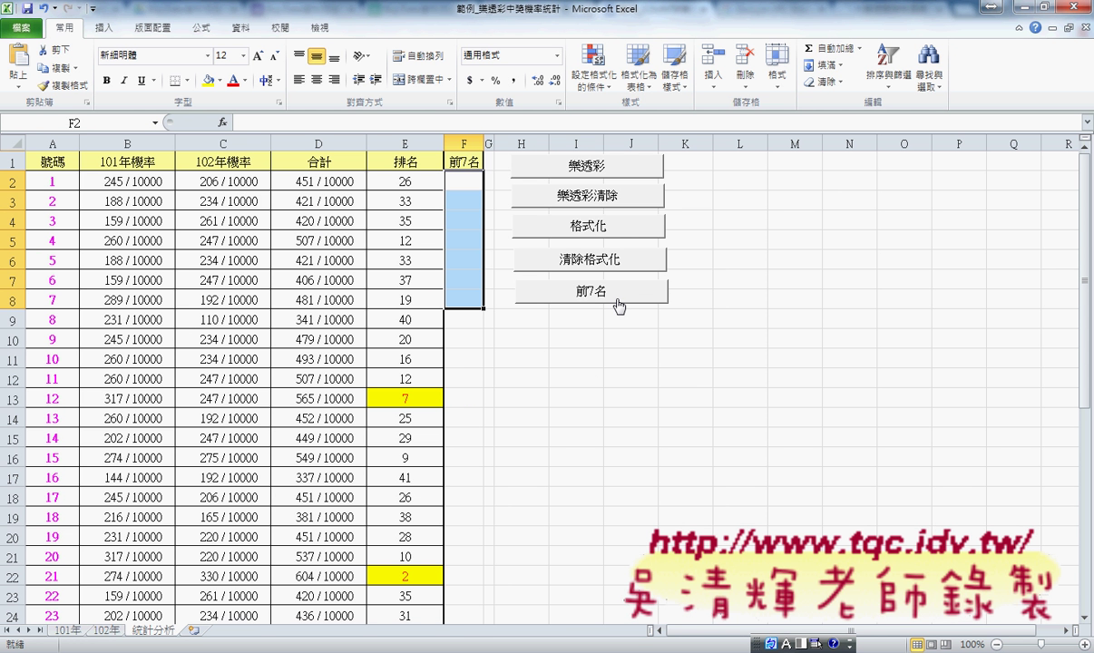
pyautogui.click(93, 9)
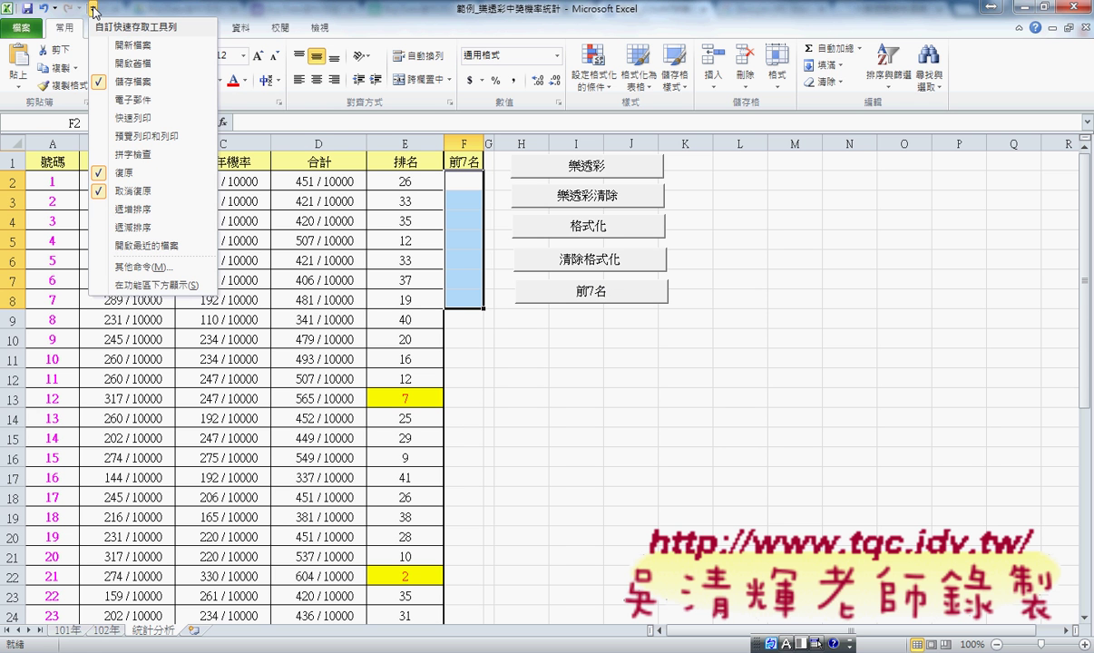
# Check 開發人員 (Developer) under Customize Ribbon's main tabs and confirm the settings.
pyautogui.click(173, 273)
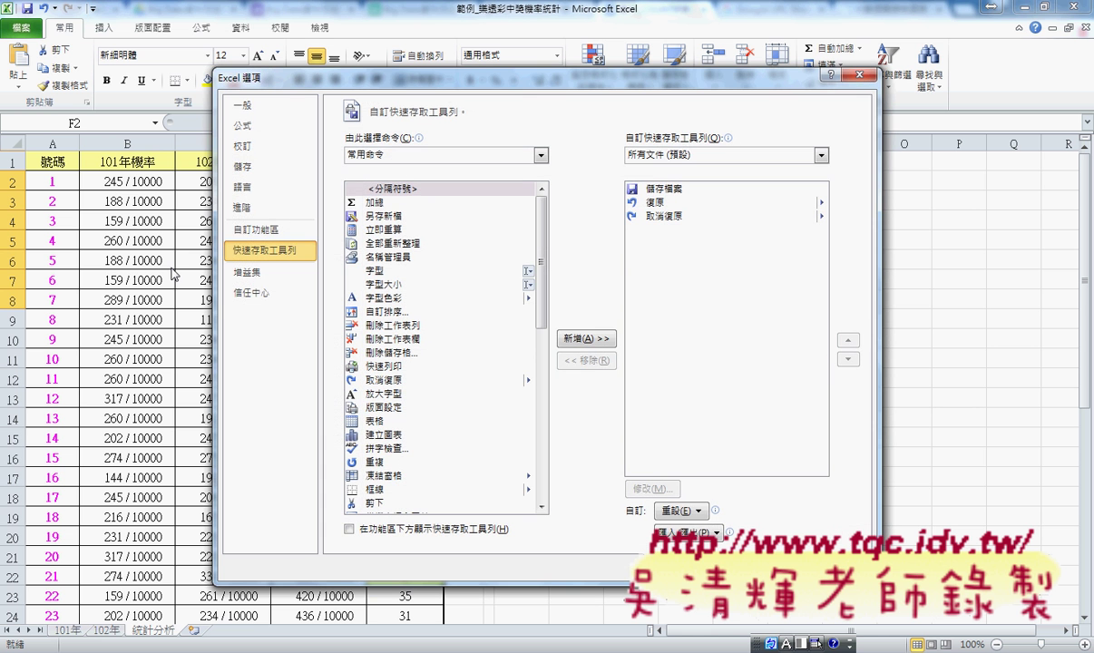
pyautogui.click(255, 232)
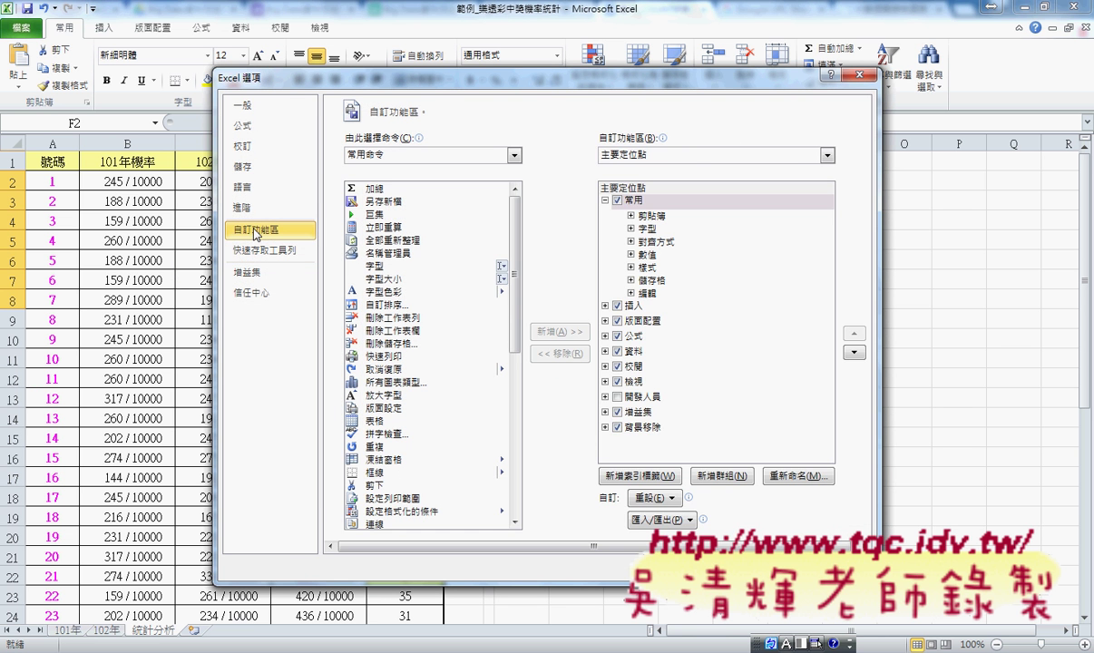
pyautogui.click(617, 397)
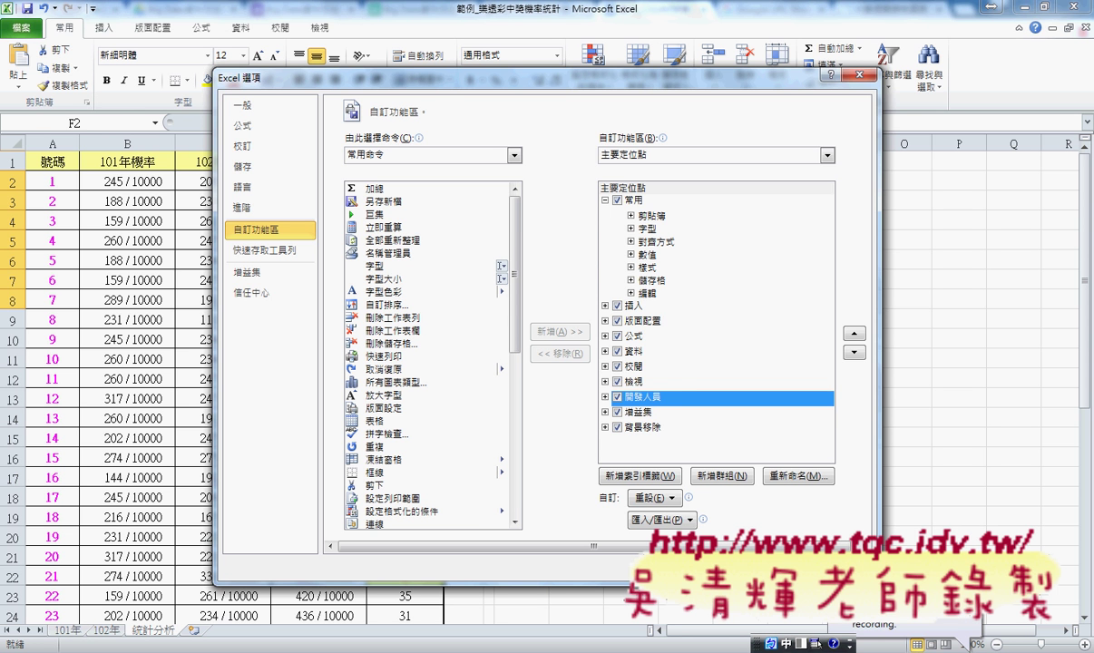
pyautogui.moveTo(661, 410); pyautogui.dragTo(670, 411)
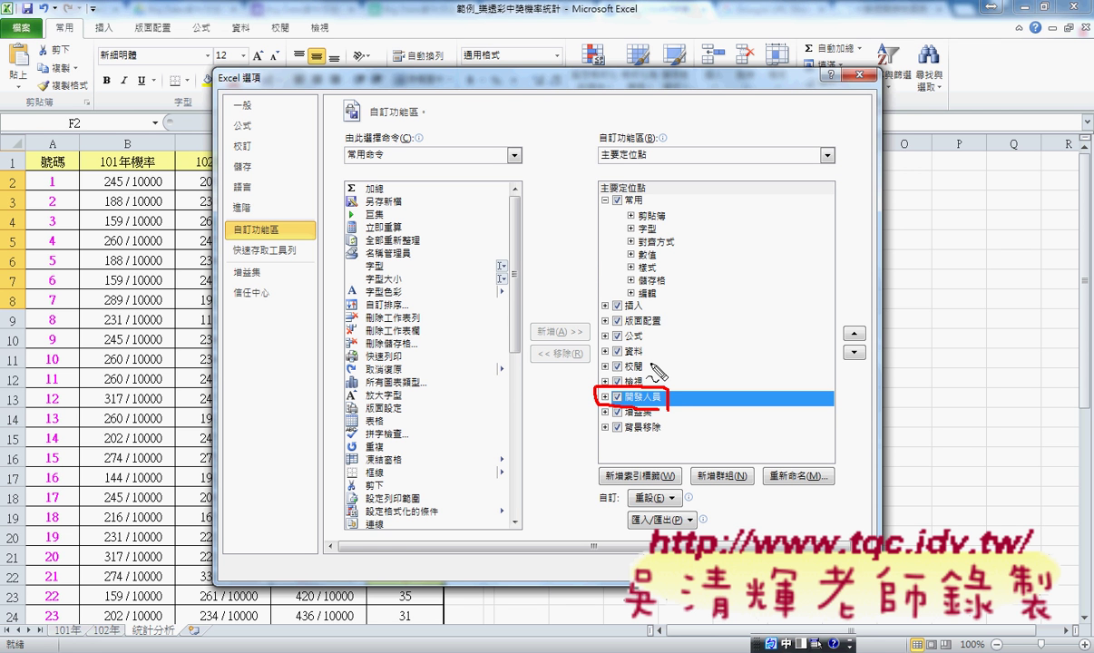
pyautogui.press('Escape')
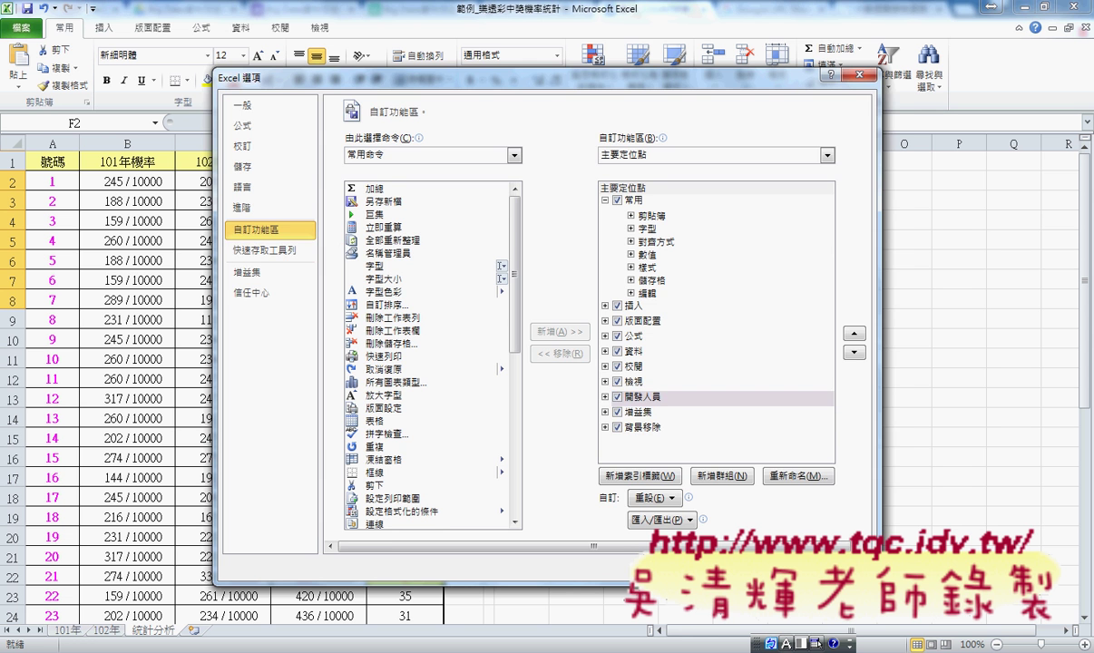
pyautogui.press('Return')
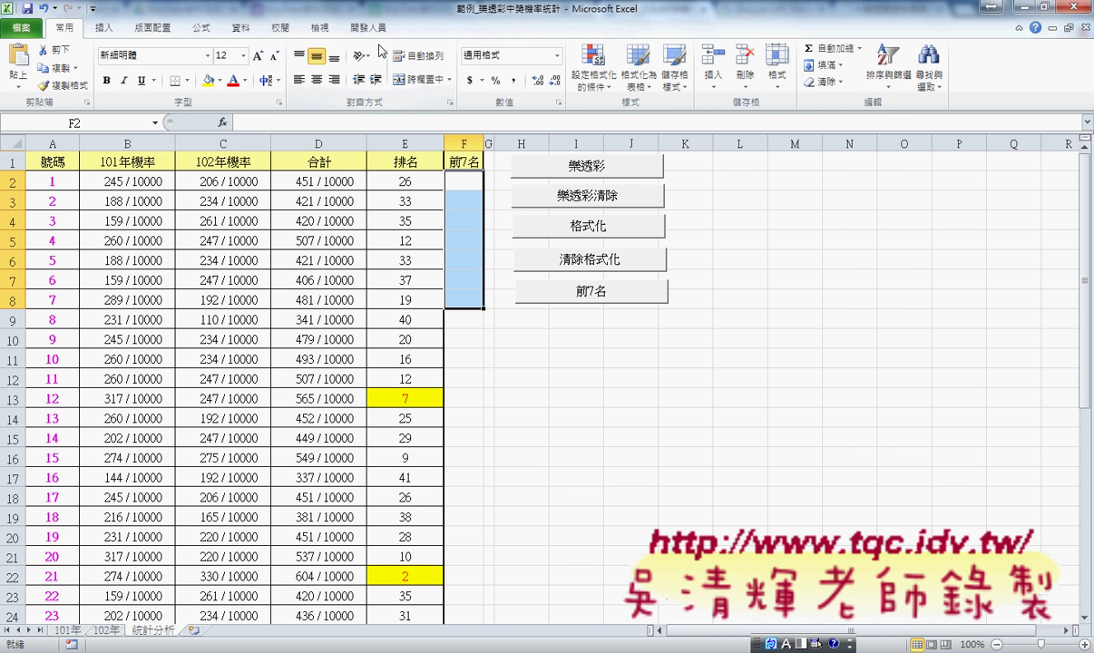
# Launch the Visual Basic editor from the 開發人員 (Developer) tab.
pyautogui.click(374, 34)
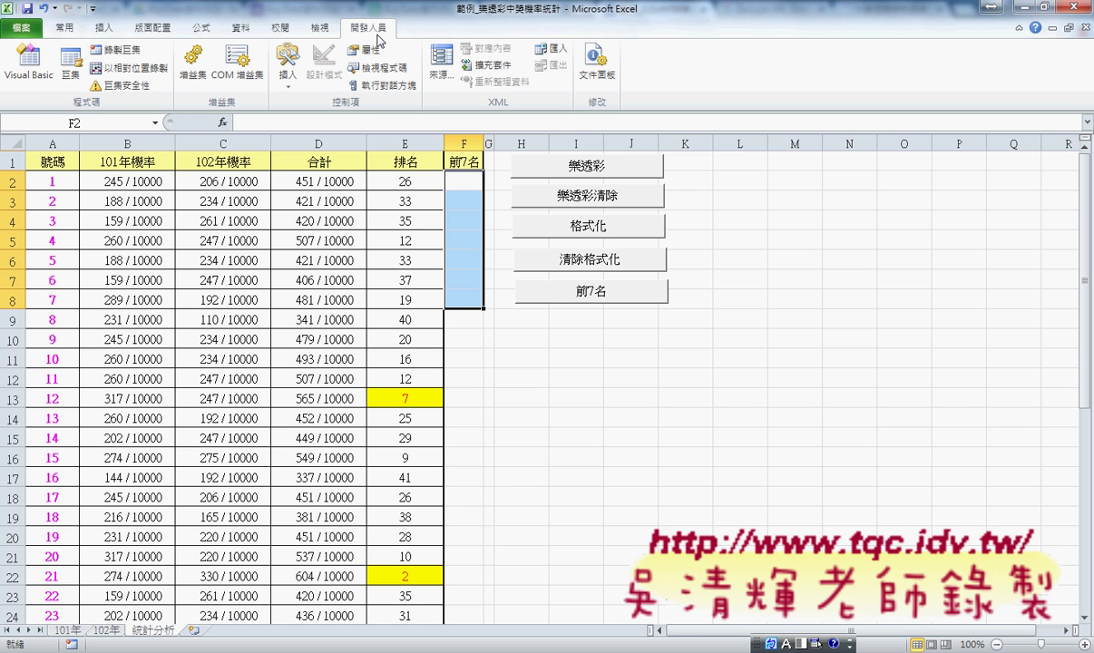
pyautogui.click(42, 81)
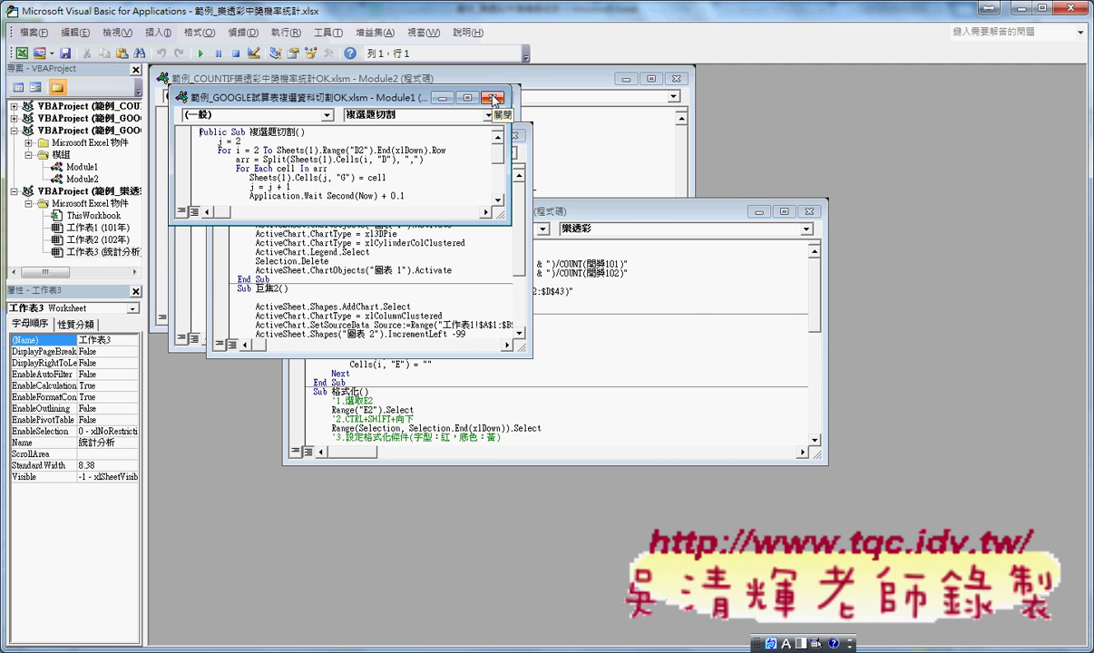
# Close all five open code windows, including 工作表3 and the GOOGLE module.
pyautogui.click(494, 98)
pyautogui.click(676, 78)
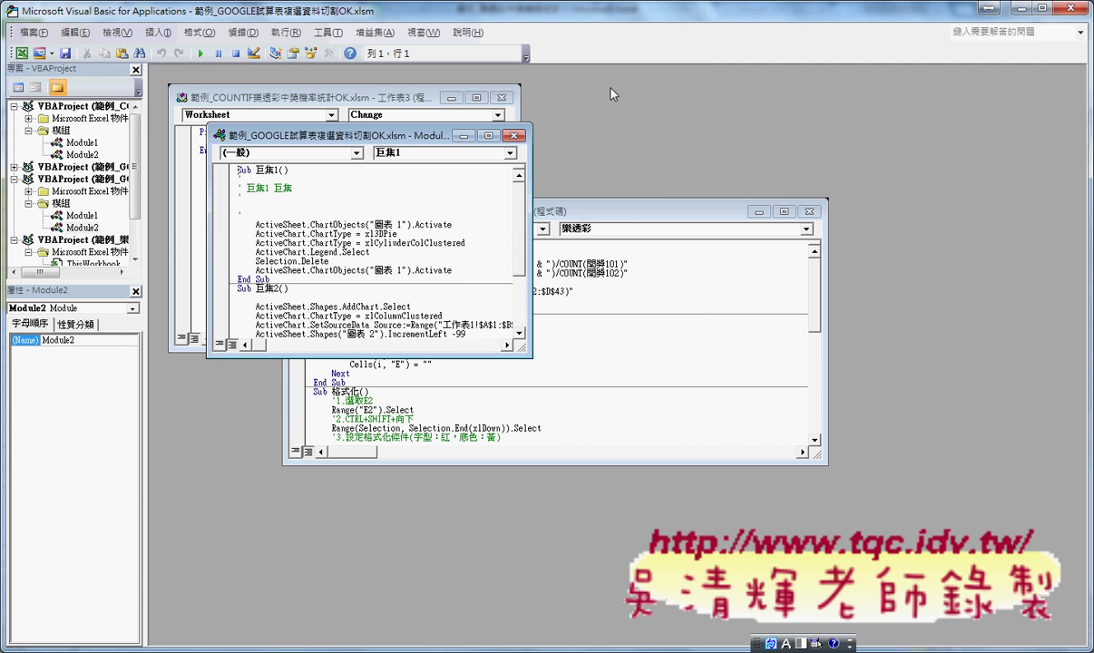
pyautogui.click(502, 98)
pyautogui.click(514, 135)
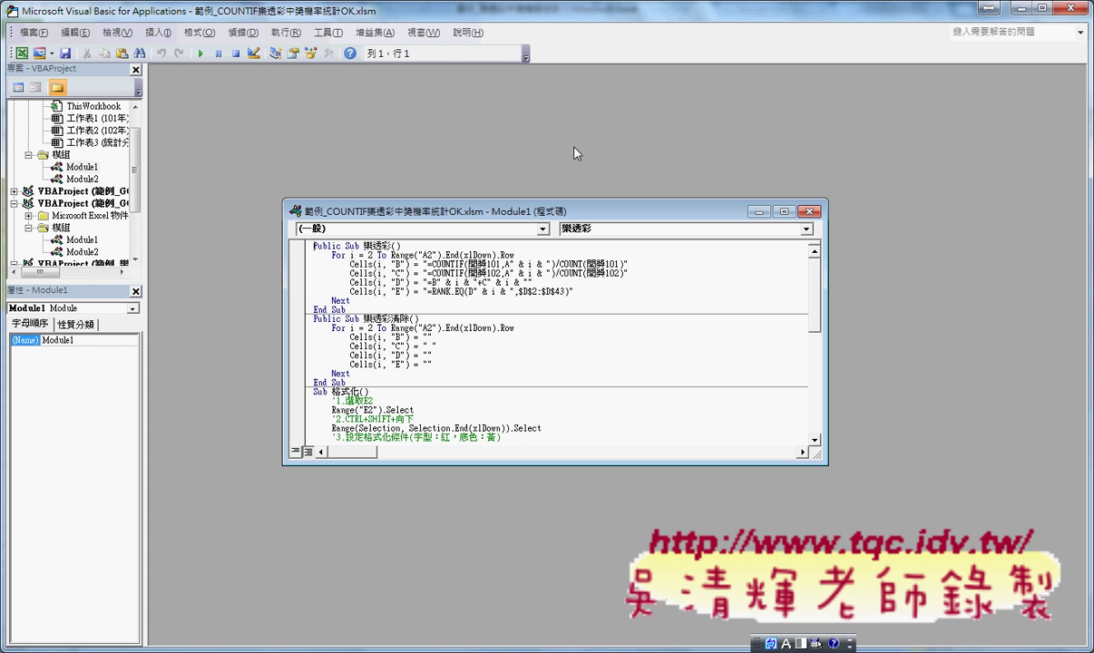
pyautogui.click(810, 212)
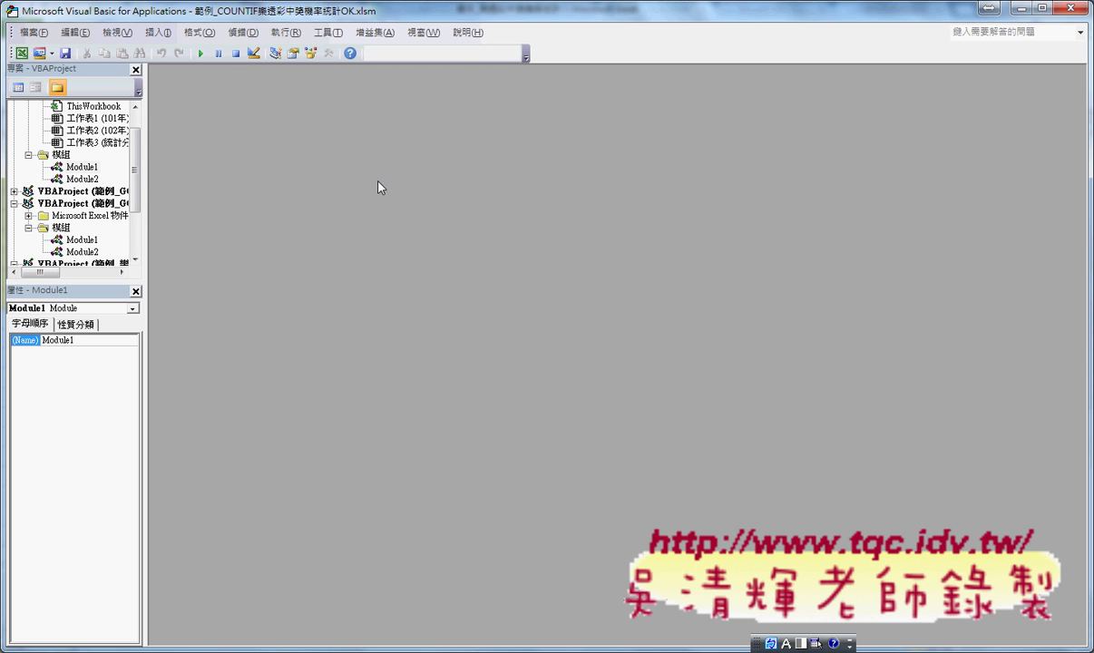
# Widen the Project pane, collapse the COUNTIF and GOOGLE…OK.xlsm projects, and select the lottery workbook's project.
pyautogui.scroll(3, 136, 155)
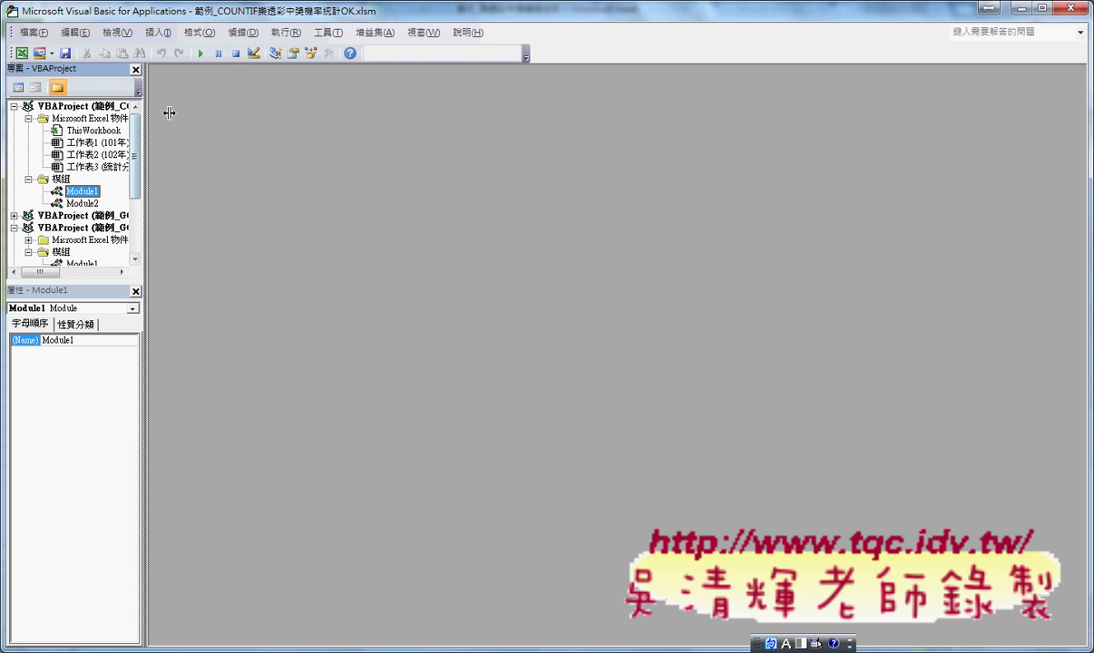
pyautogui.moveTo(142, 155); pyautogui.dragTo(243, 134)
pyautogui.click(172, 106)
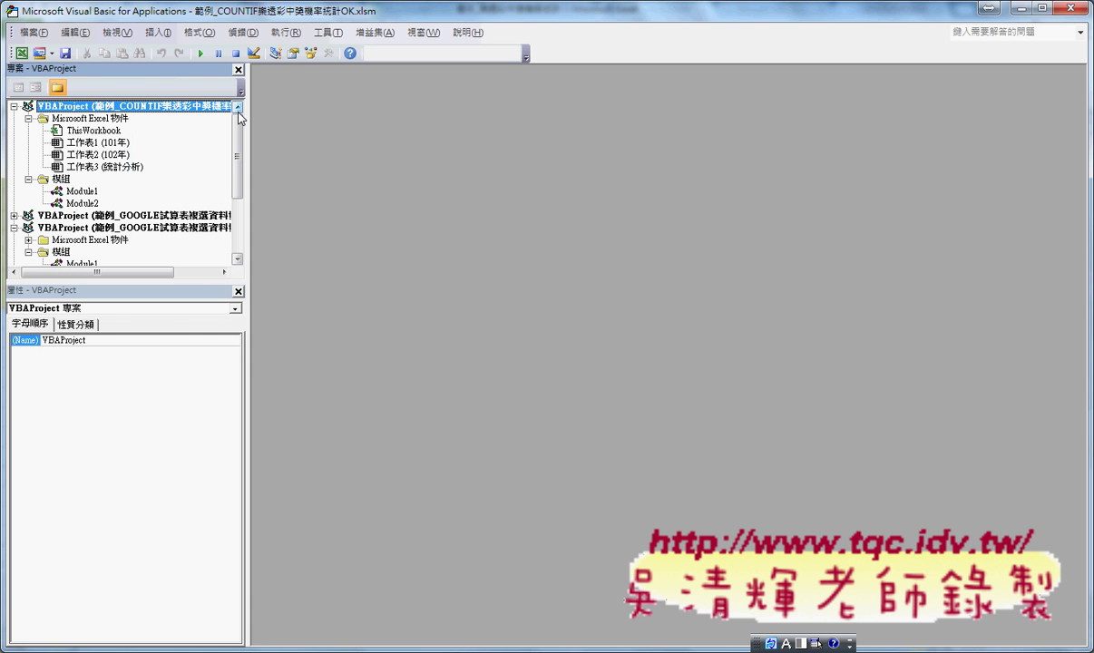
pyautogui.moveTo(246, 118); pyautogui.dragTo(307, 113)
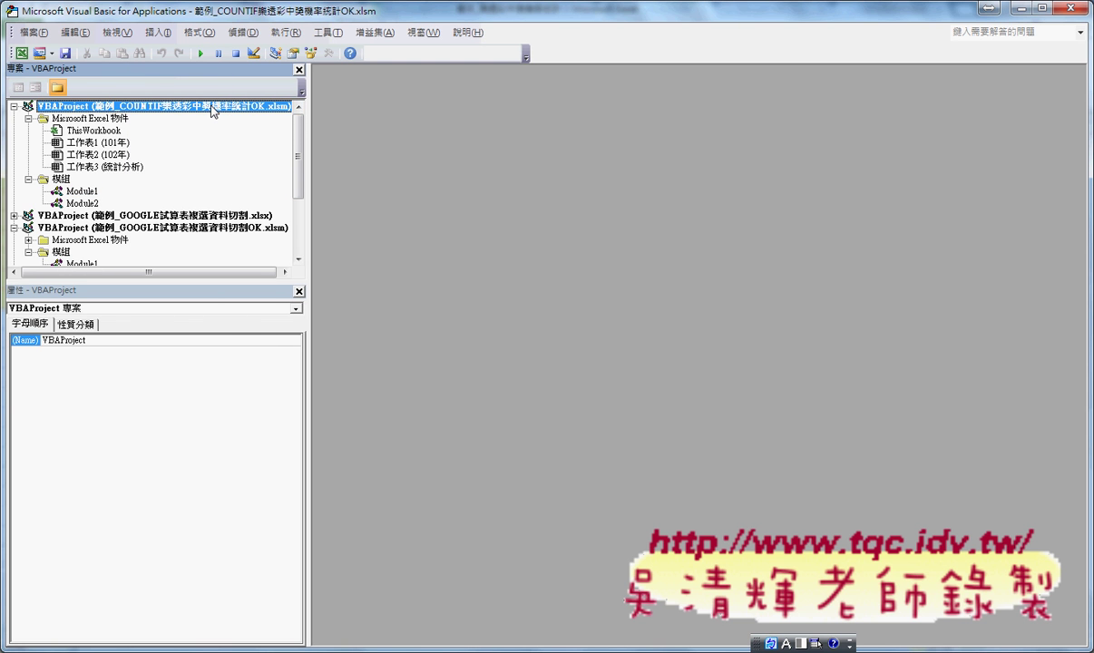
pyautogui.click(13, 106)
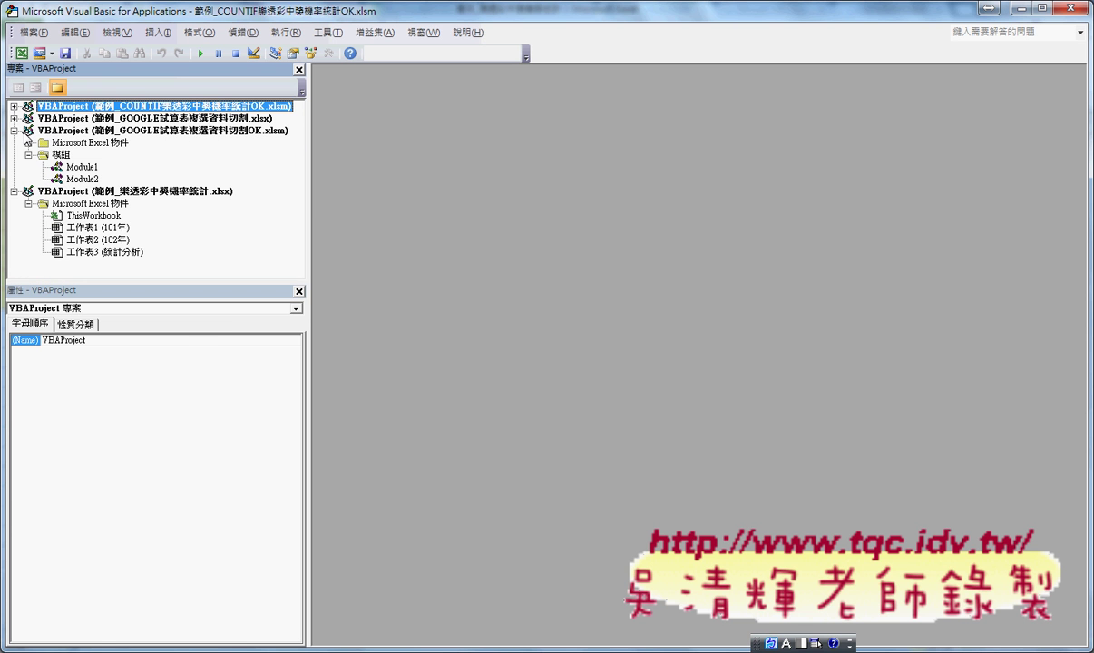
pyautogui.click(13, 131)
pyautogui.click(164, 143)
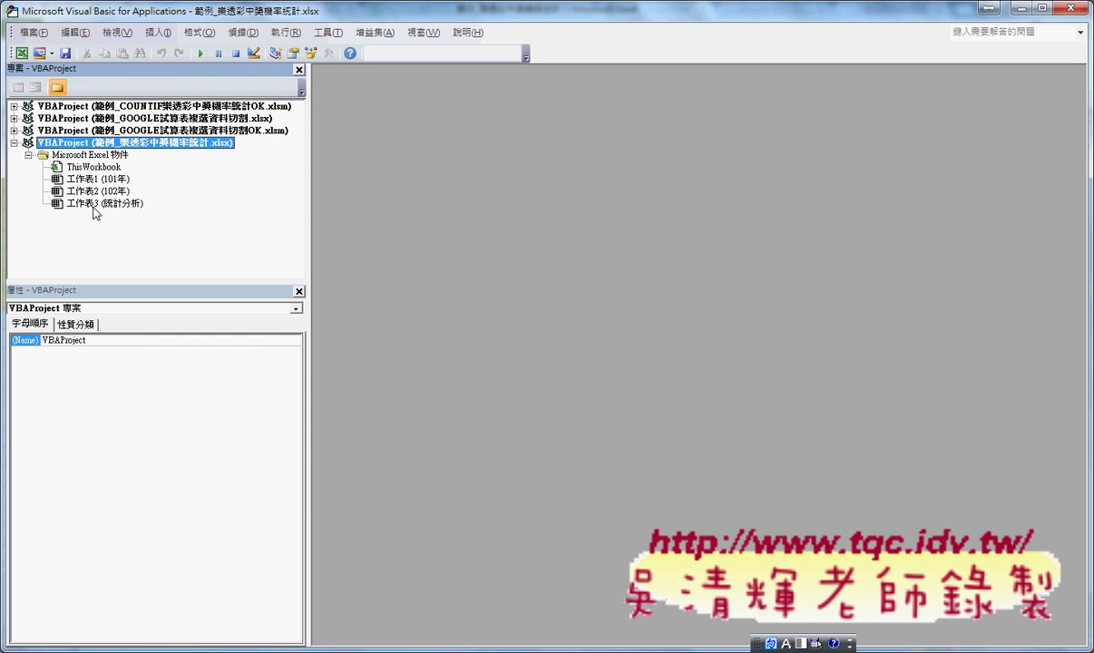
pyautogui.press('shift')
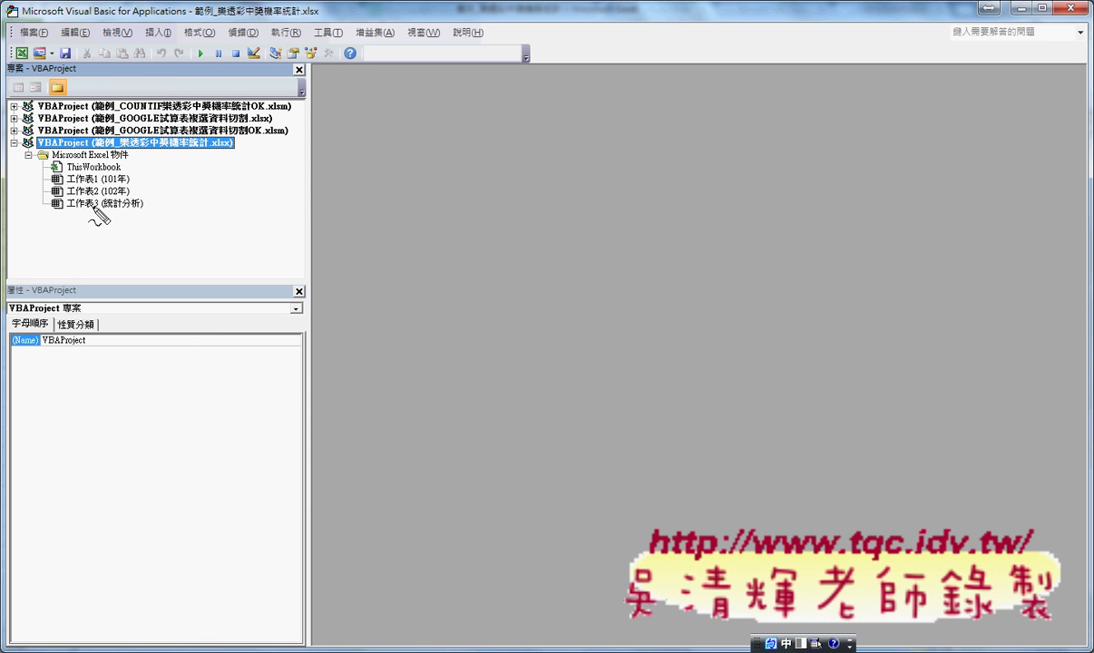
pyautogui.moveTo(148, 212)
pyautogui.mouseDown()
pyautogui.moveTo(54, 215)
pyautogui.moveTo(47, 236)
pyautogui.moveTo(178, 238)
pyautogui.moveTo(178, 214)
pyautogui.moveTo(142, 214)
pyautogui.mouseUp()
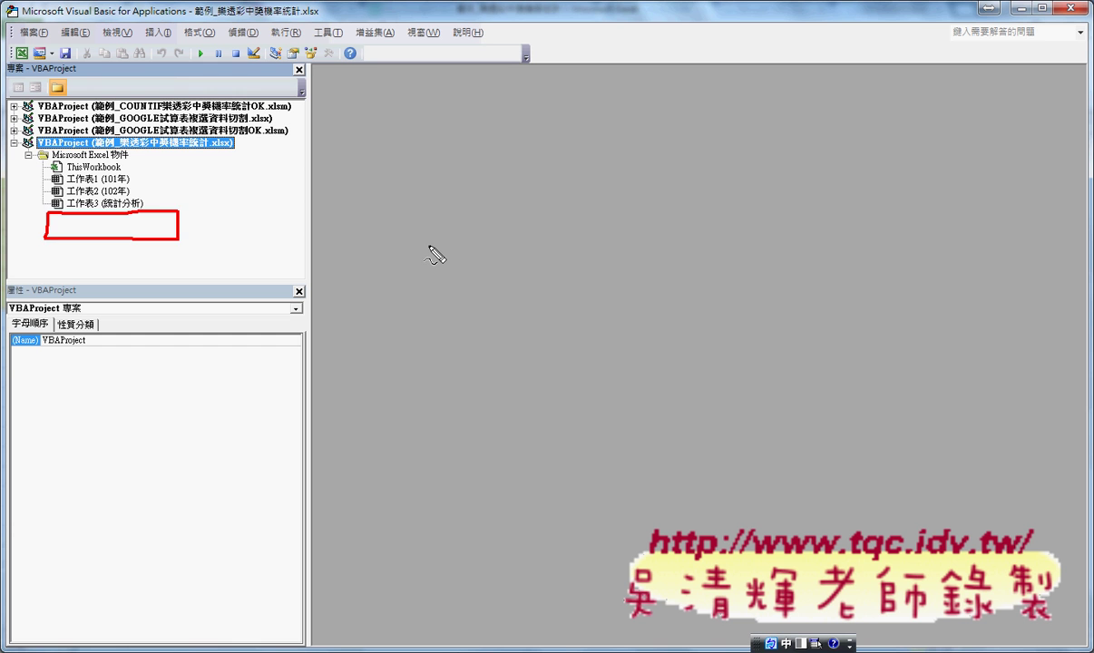
pyautogui.press('Escape')
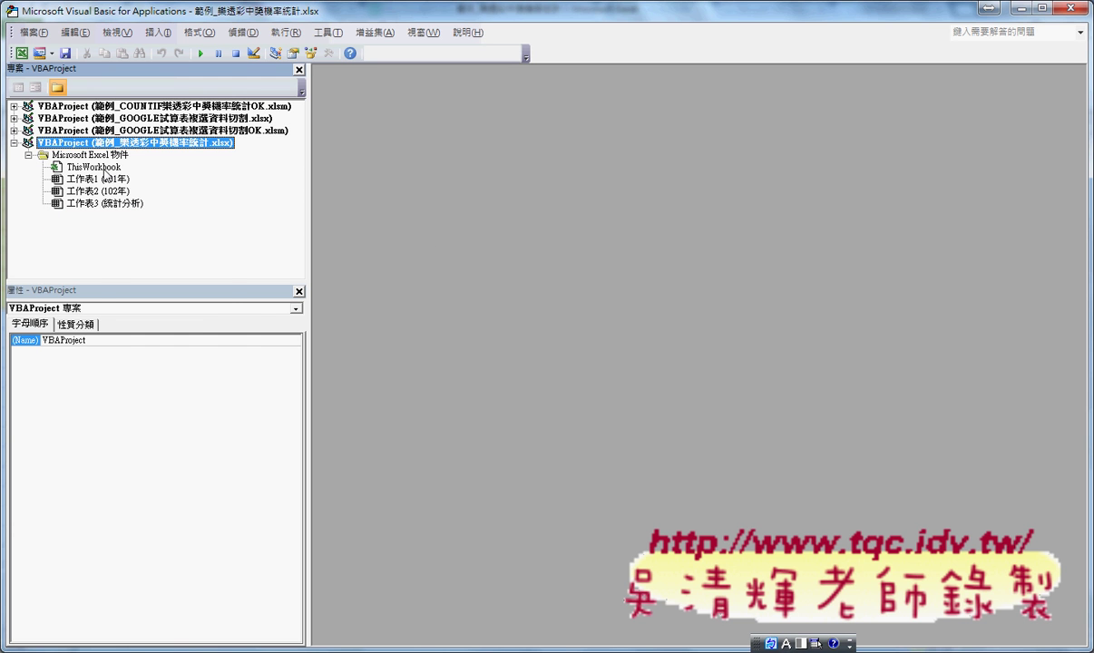
# Restore the VBA editor to a smaller window, move it aside, and narrow the project pane.
pyautogui.rightClick(99, 146)
pyautogui.moveTo(163, 208)
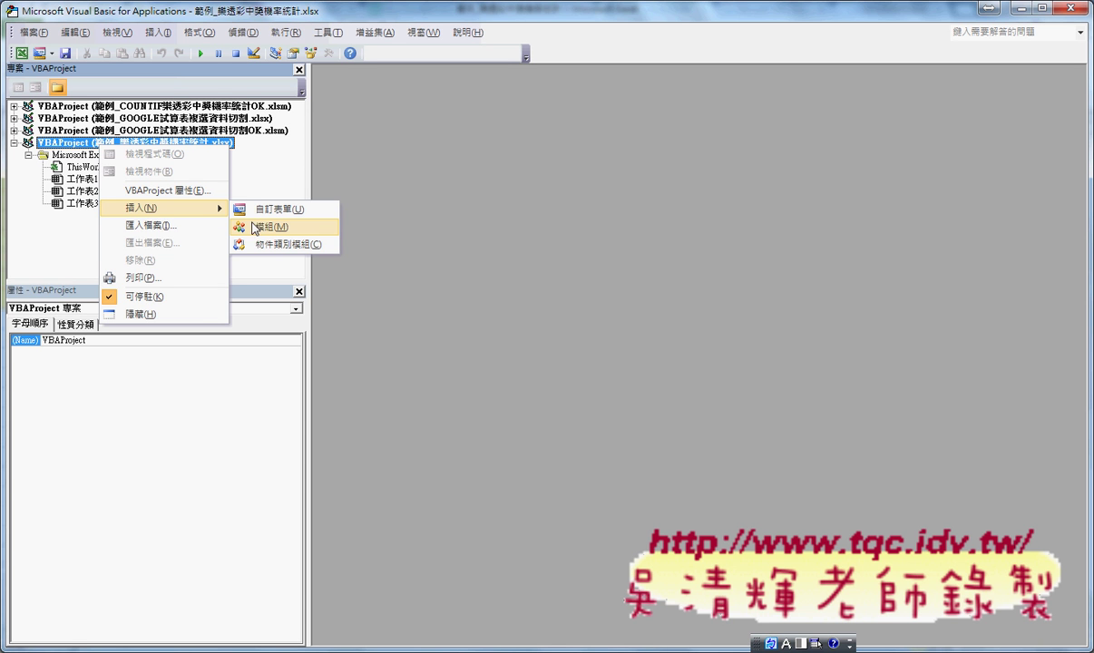
pyautogui.click(12, 11)
pyautogui.click(12, 11)
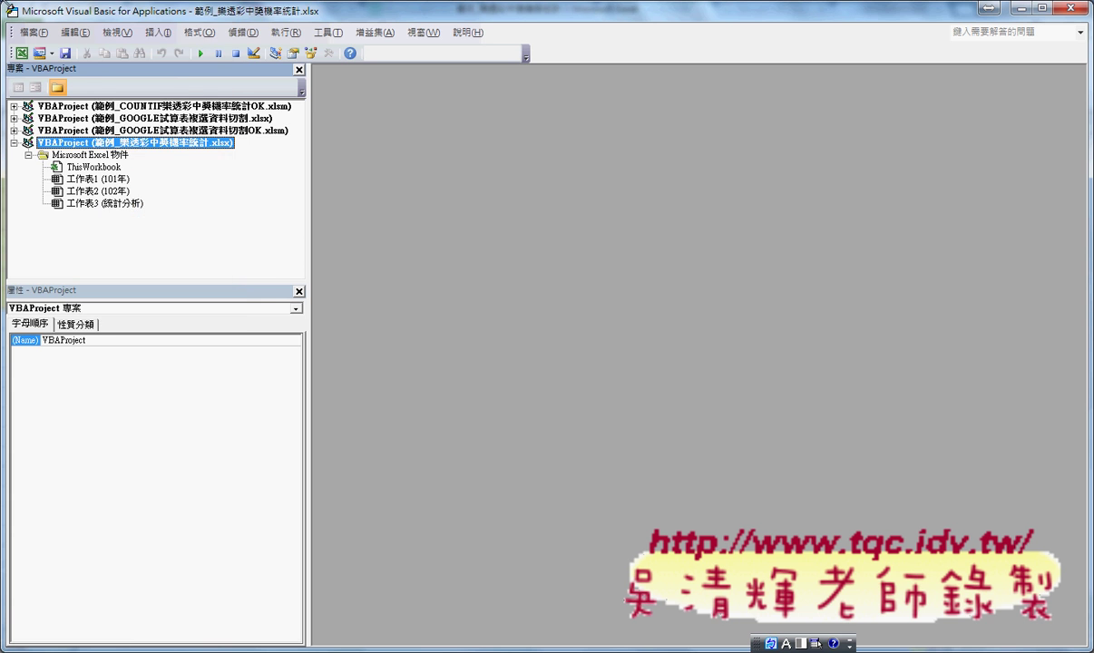
pyautogui.doubleClick(36, 10)
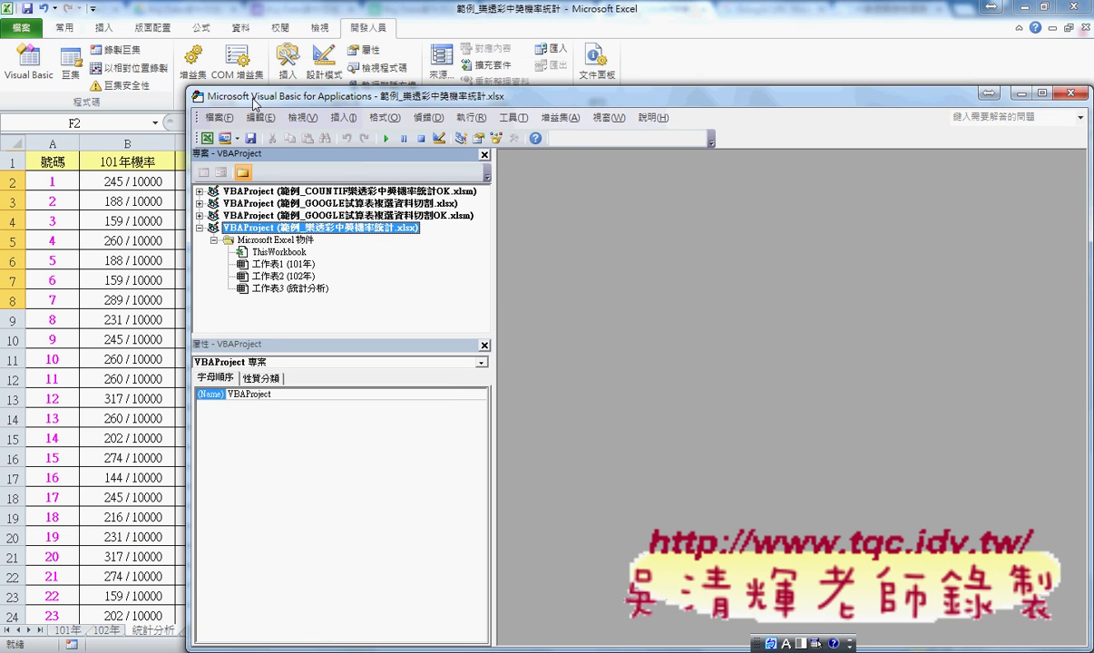
pyautogui.moveTo(240, 98); pyautogui.dragTo(340, 67)
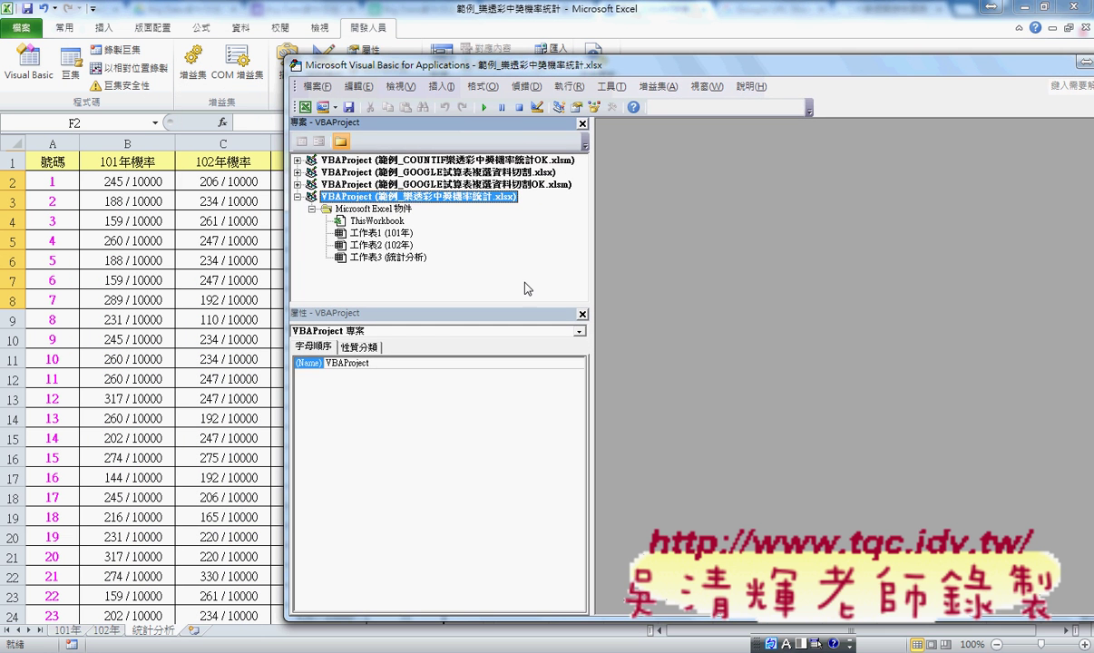
pyautogui.moveTo(589, 264); pyautogui.dragTo(499, 192)
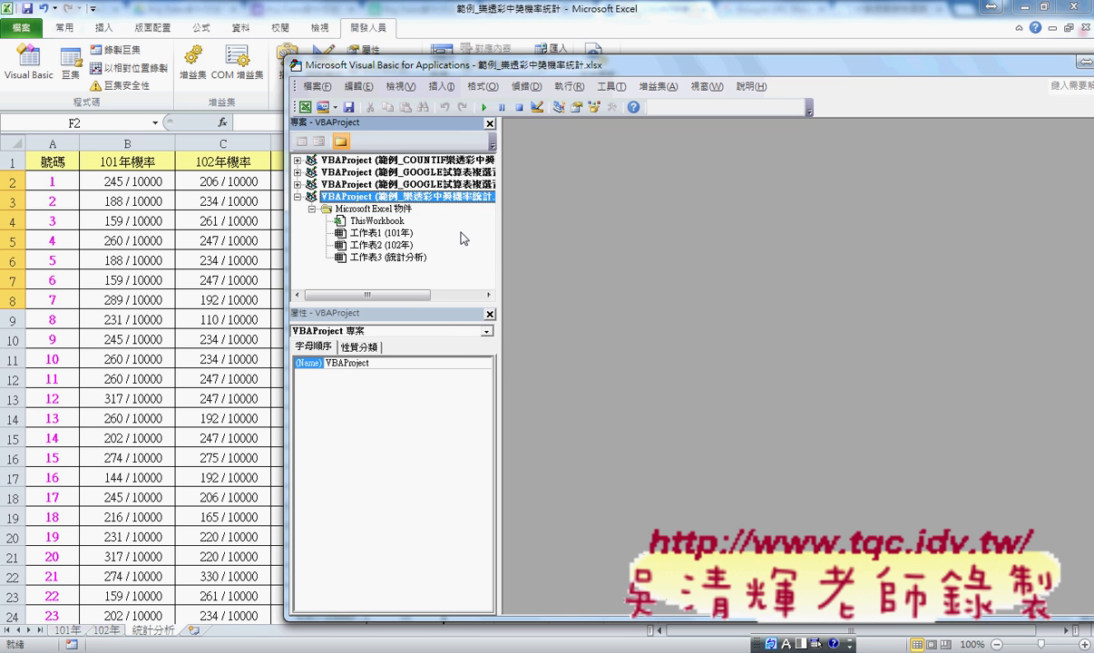
# Insert a new module into the lottery workbook's VBAProject via Insert > Module.
pyautogui.rightClick(443, 205)
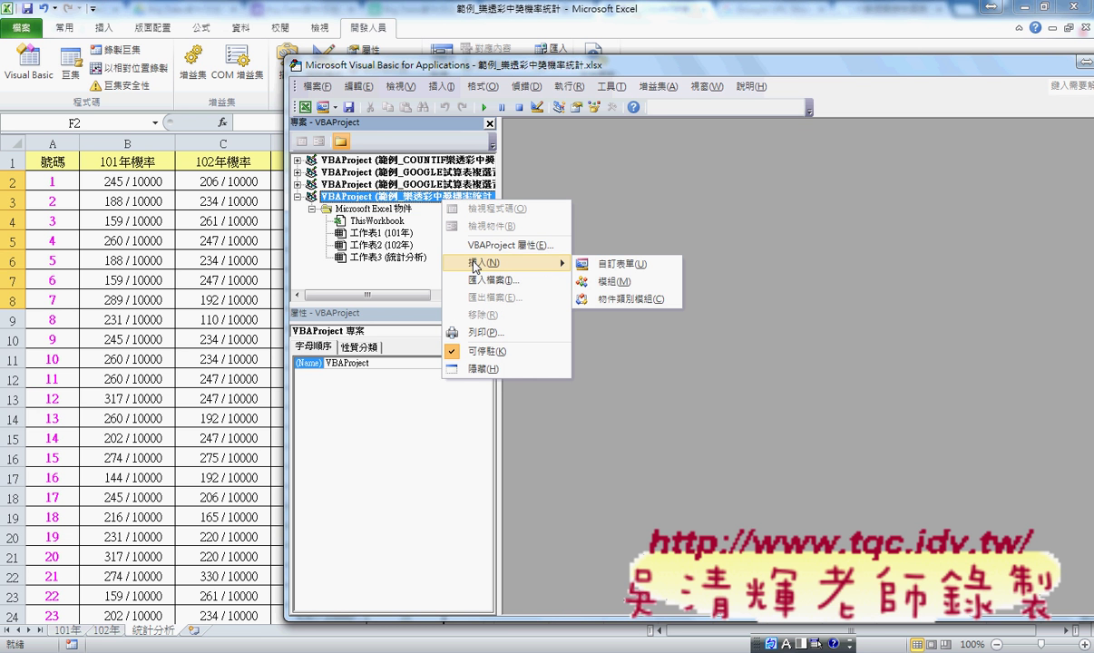
pyautogui.moveTo(504, 263)
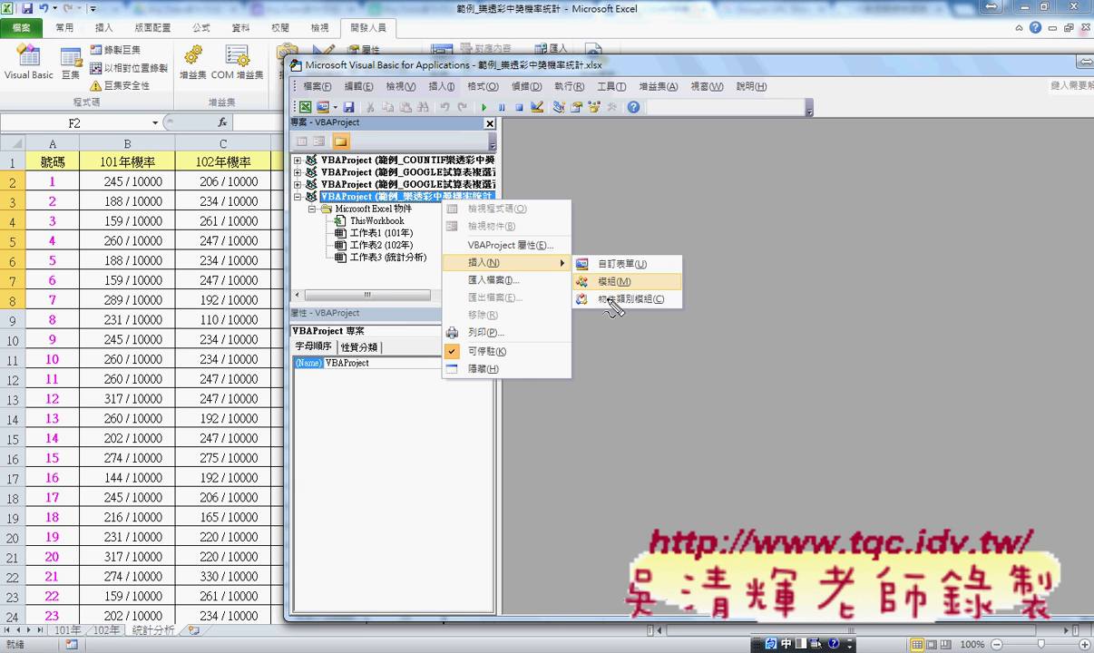
pyautogui.moveTo(635, 272); pyautogui.dragTo(626, 288)
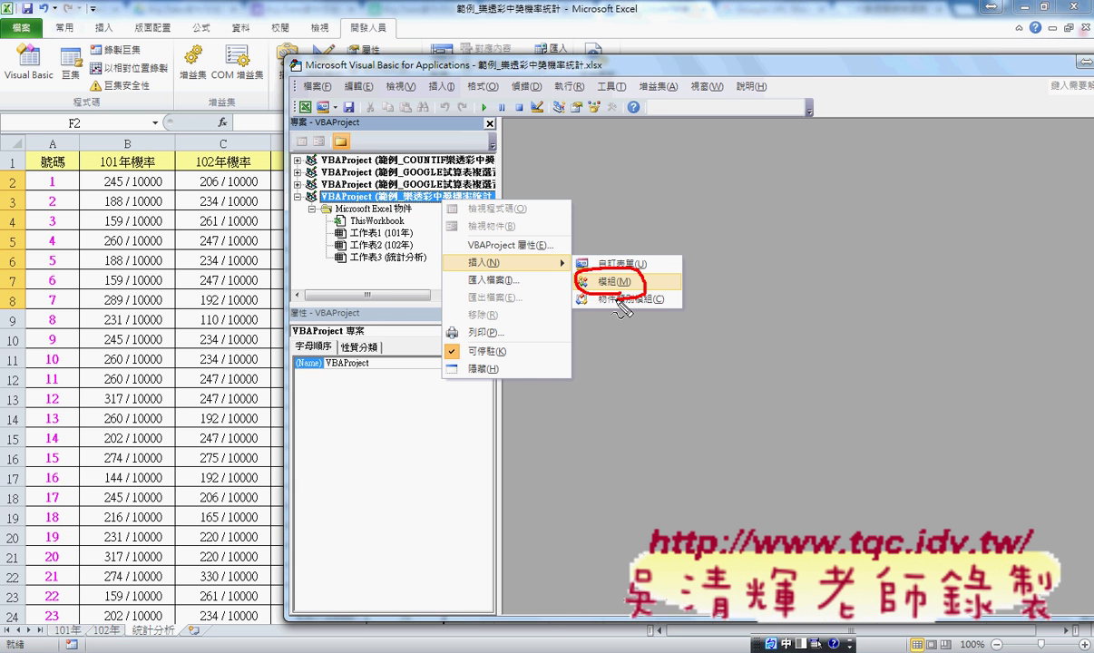
pyautogui.moveTo(410, 214)
pyautogui.mouseDown()
pyautogui.moveTo(557, 289)
pyautogui.moveTo(547, 303)
pyautogui.mouseUp()
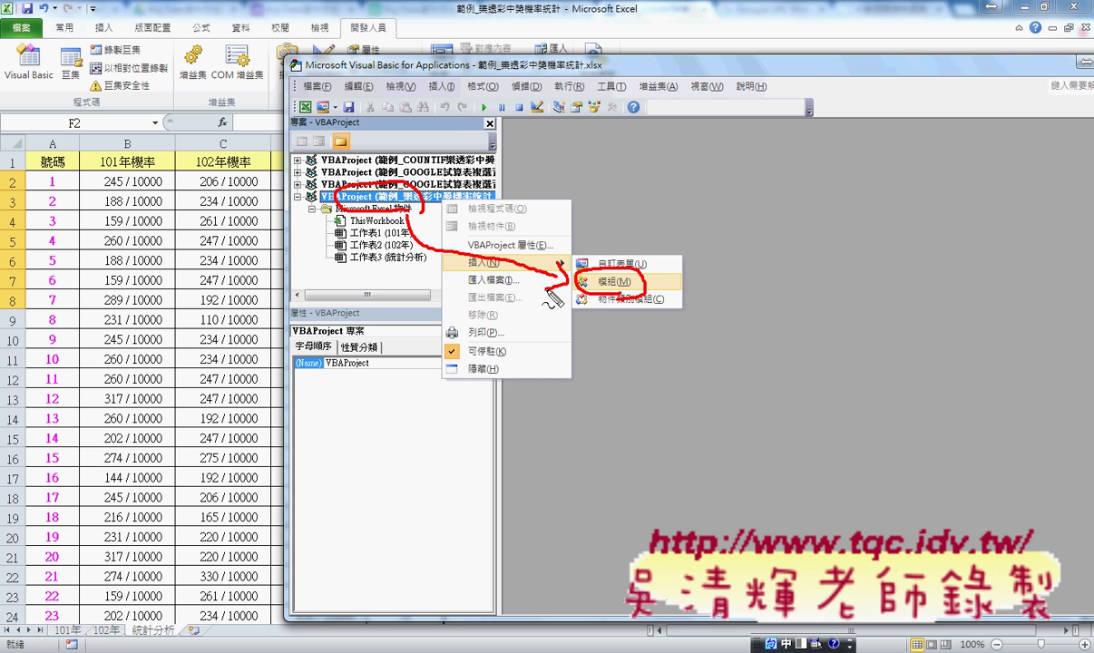
pyautogui.press('Escape')
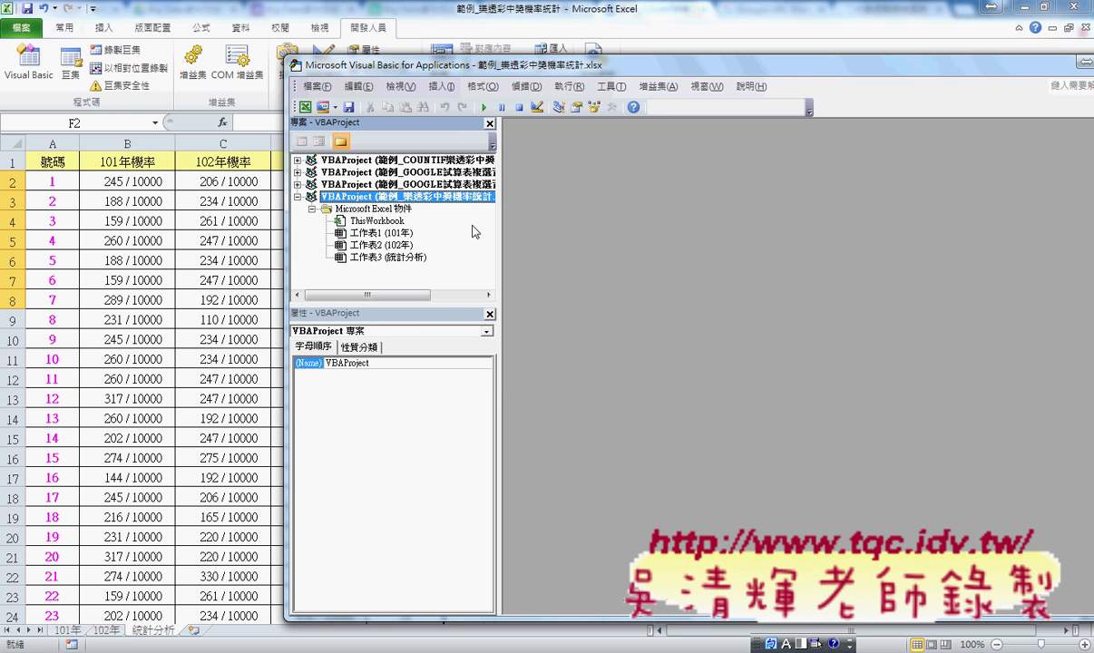
pyautogui.rightClick(454, 198)
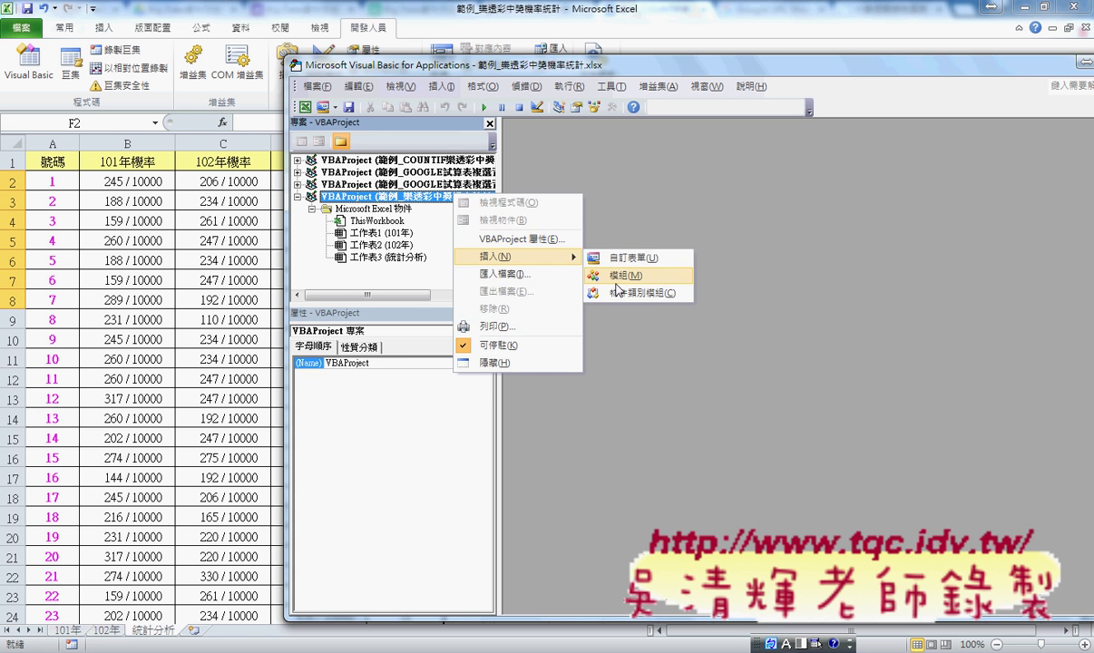
pyautogui.click(592, 273)
# Paste the Sub 前7名 code into the maximized Module1 window, then go back to Excel.
pyautogui.doubleClick(633, 244)
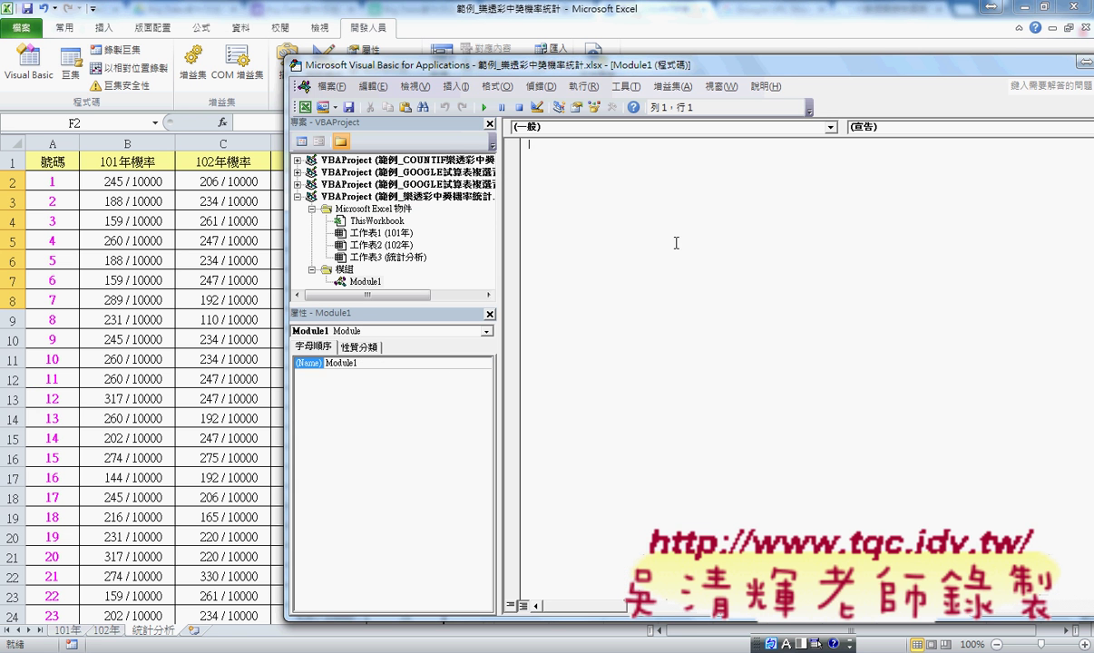
pyautogui.rightClick(609, 225)
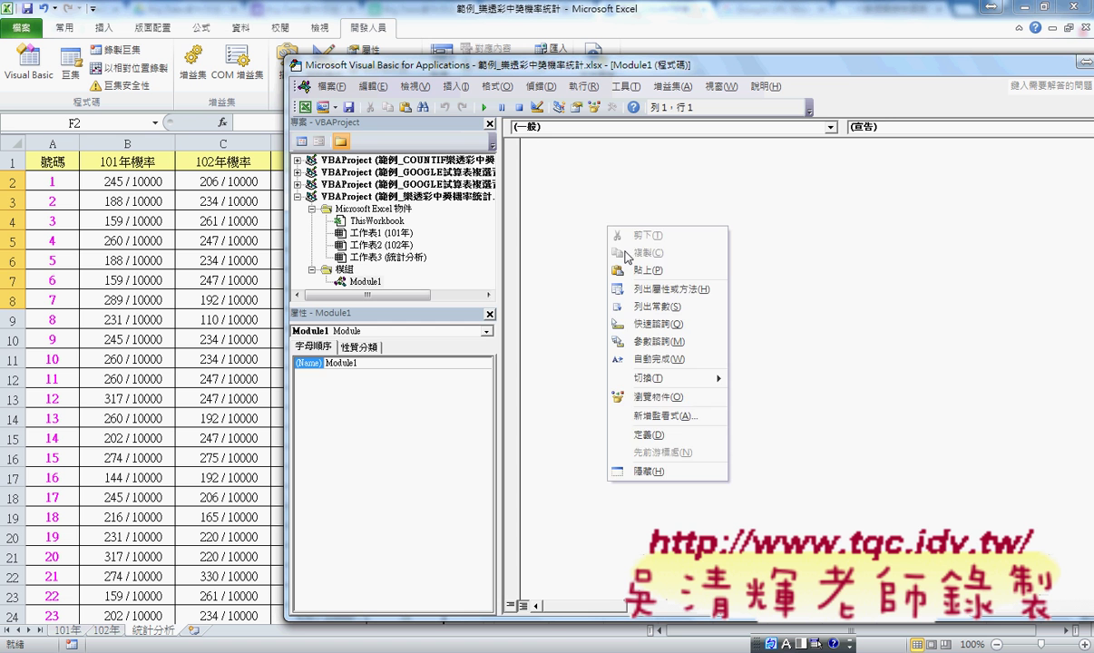
pyautogui.click(637, 270)
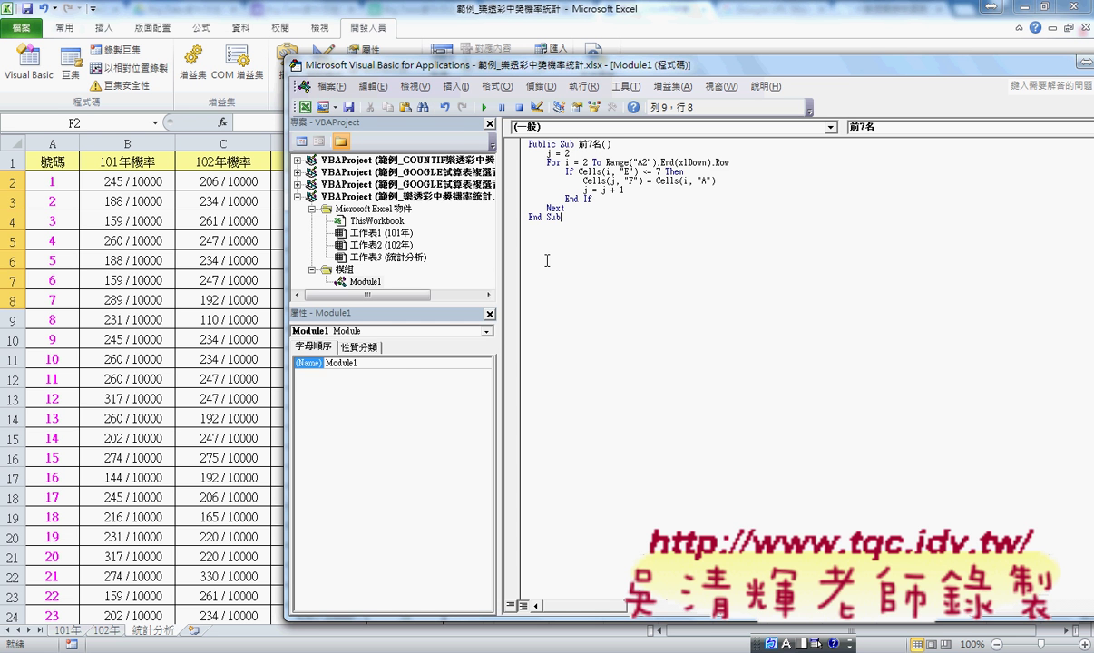
pyautogui.click(213, 270)
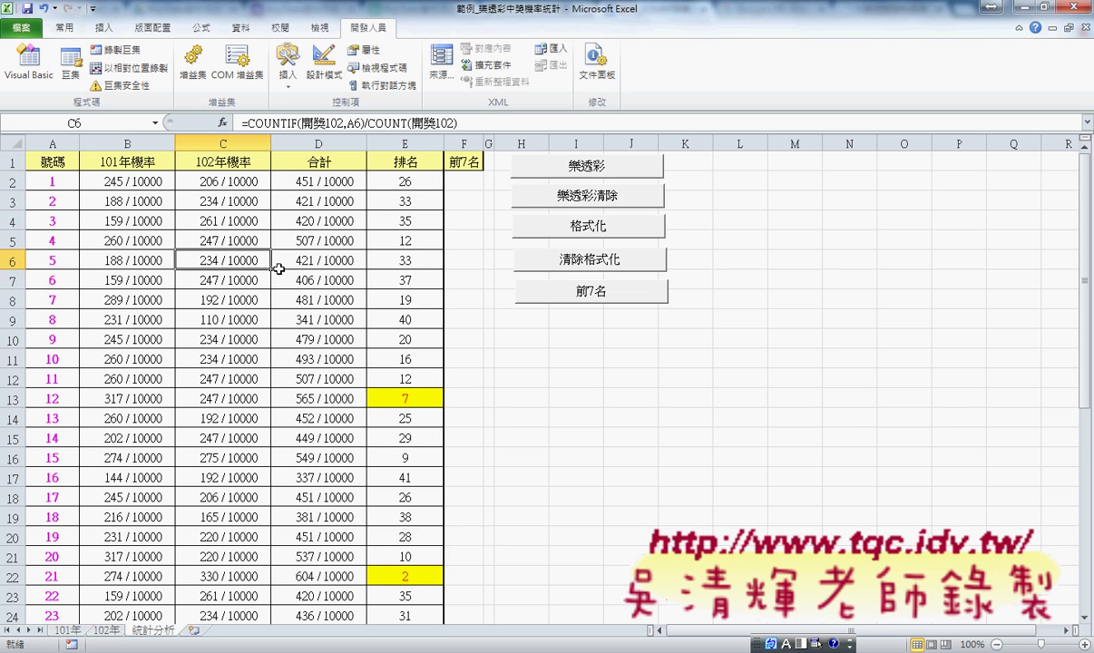
# Run the 前7名 button to list 12, 21, 27, 28, 33, 34, 39 in F2:F8, confirming its assigned macro.
pyautogui.click(602, 294)
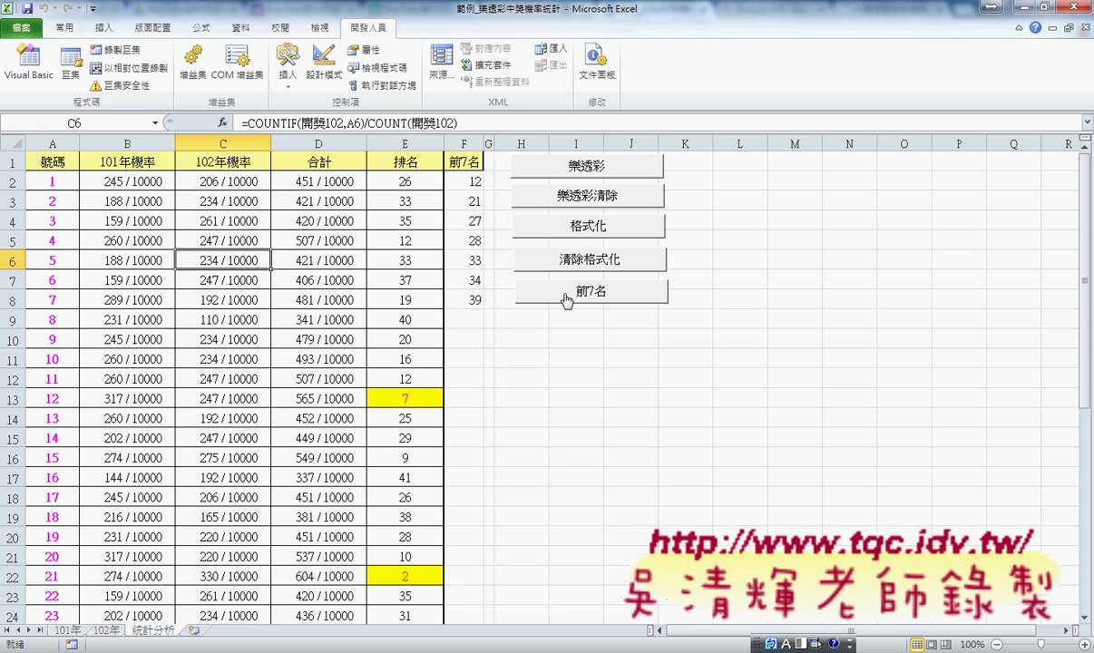
pyautogui.rightClick(577, 293)
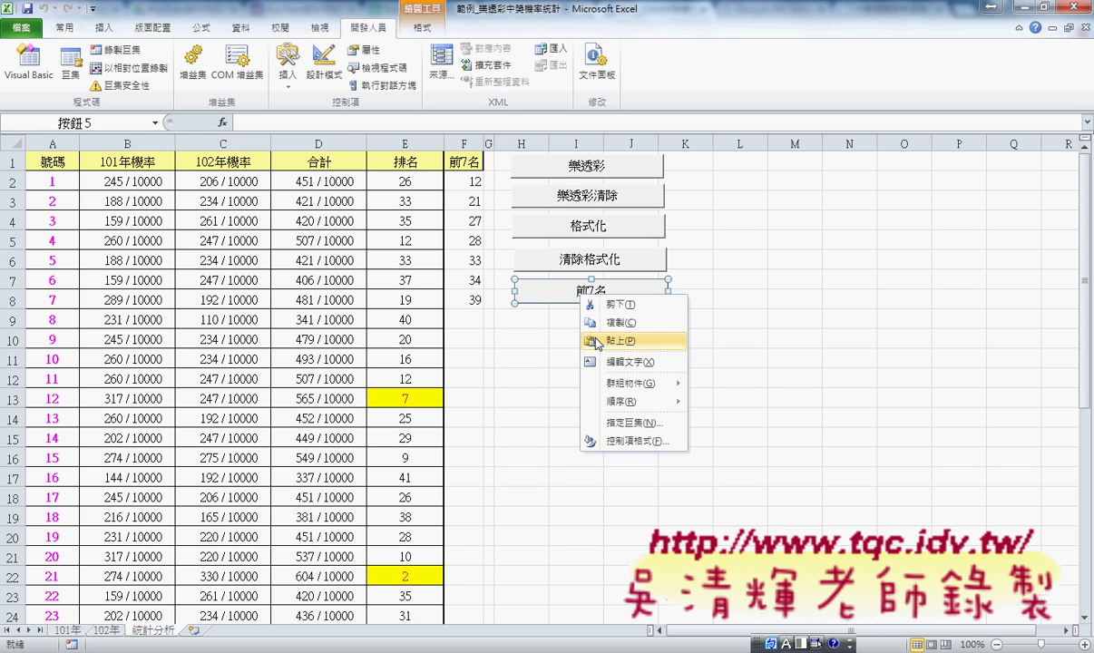
pyautogui.click(619, 422)
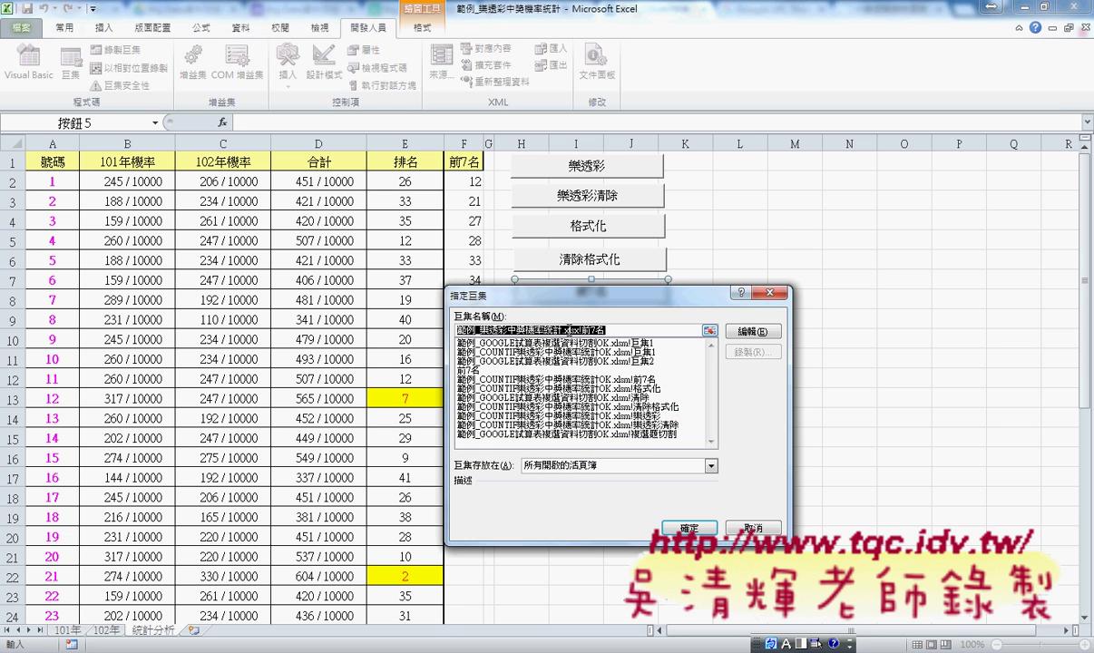
pyautogui.click(749, 536)
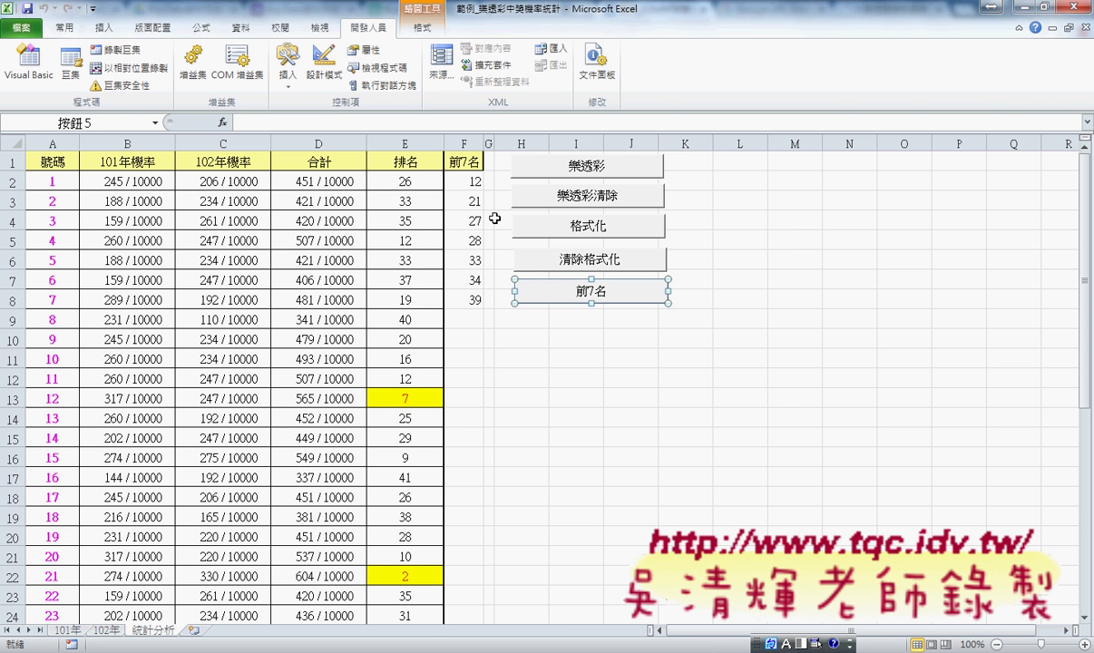
pyautogui.moveTo(464, 181); pyautogui.dragTo(475, 299)
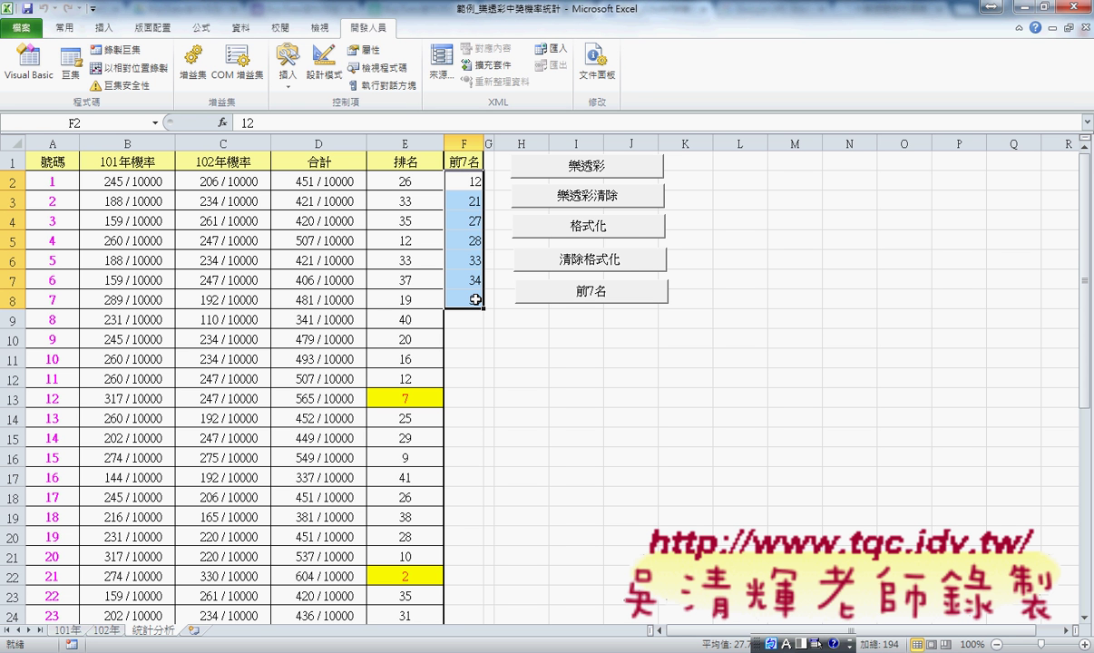
# Delete the results in F2:F8, review the 前7名 code in the VBA editor, and return to Excel.
pyautogui.press('Delete')
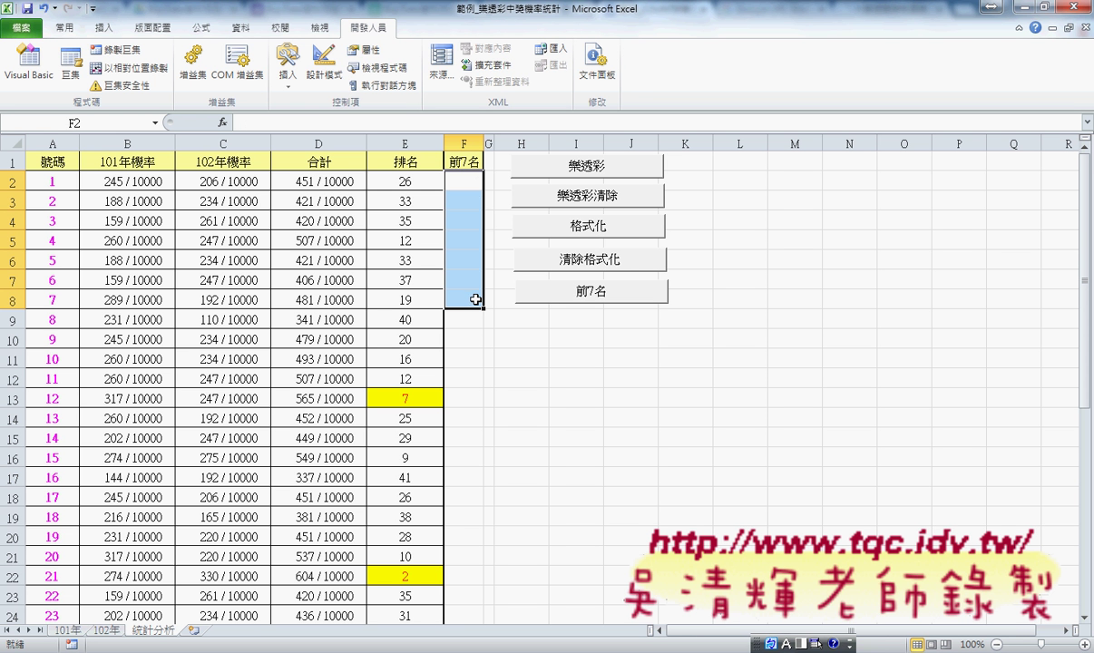
pyautogui.click(428, 648)
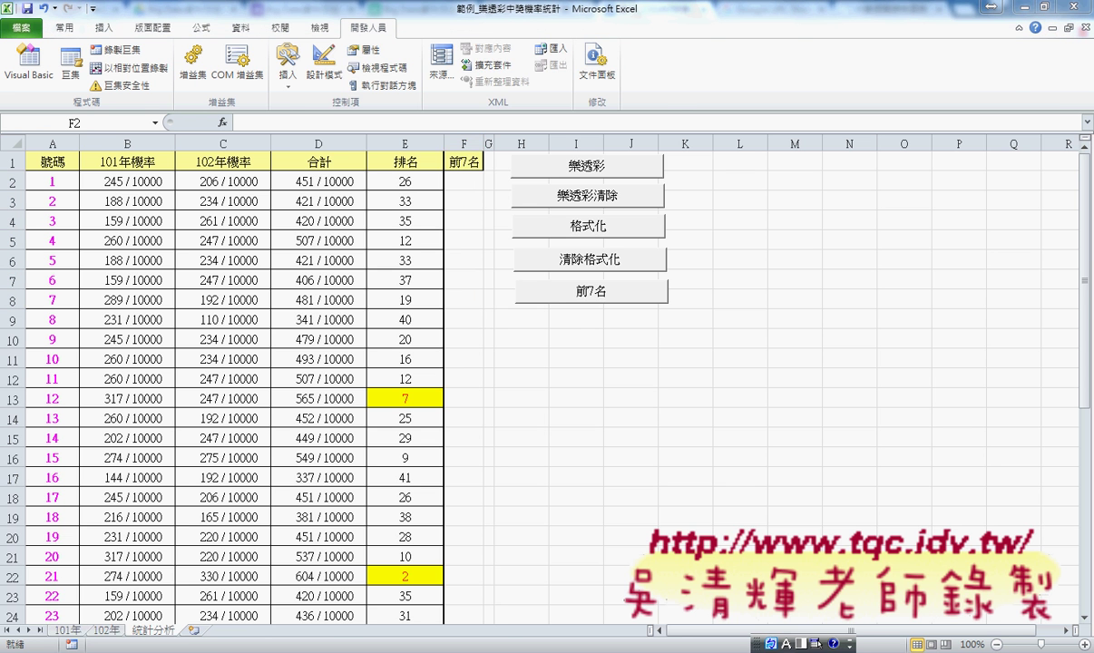
pyautogui.click(719, 624)
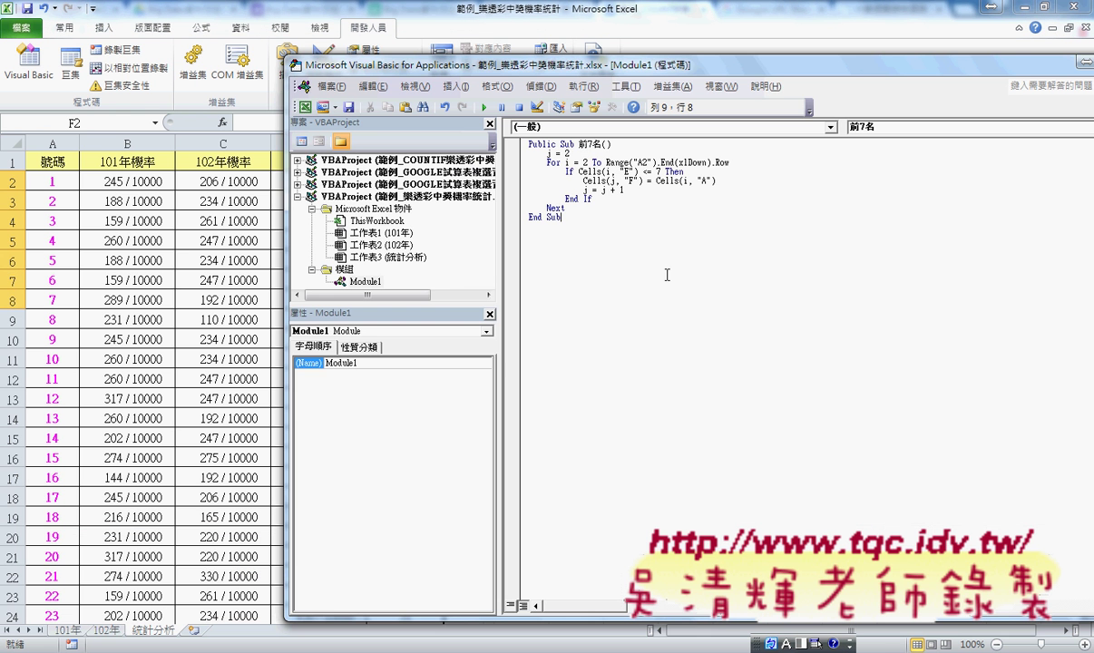
pyautogui.click(590, 199)
pyautogui.click(277, 69)
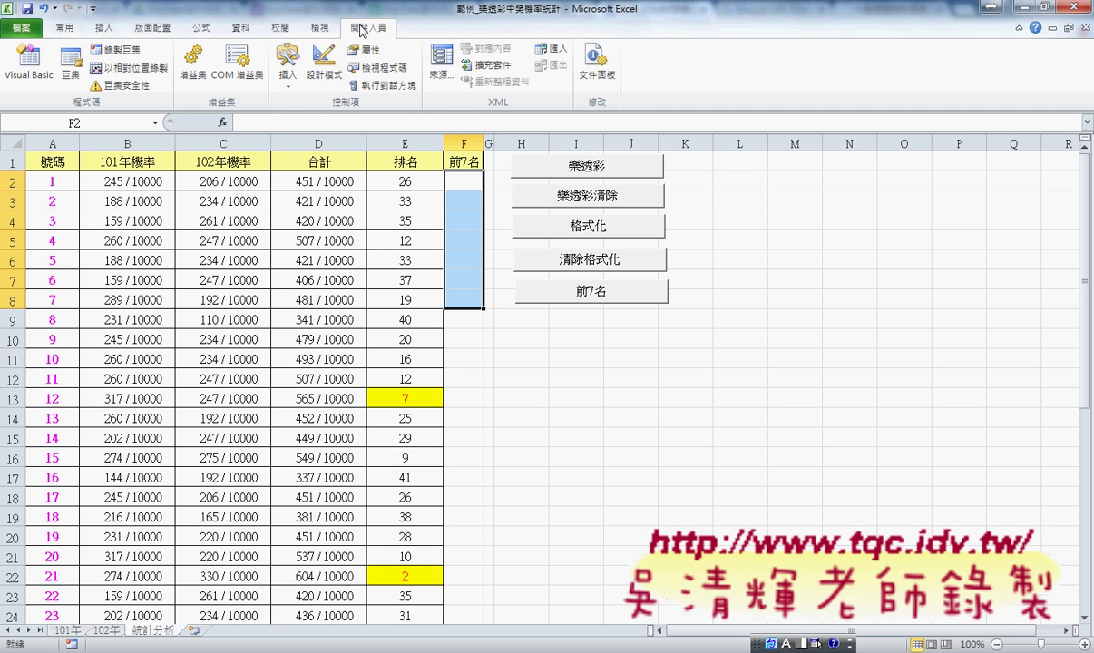
pyautogui.click(92, 8)
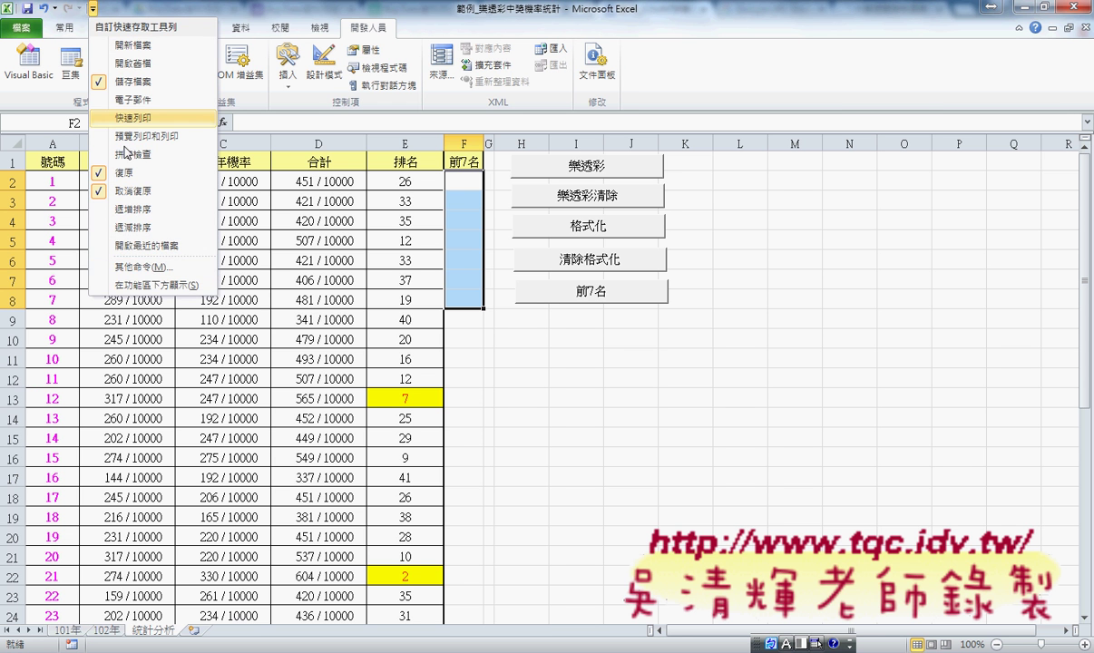
# Glance at Customize Ribbon in Excel Options, then display Module1's 前7名 code in Visual Basic.
pyautogui.click(147, 271)
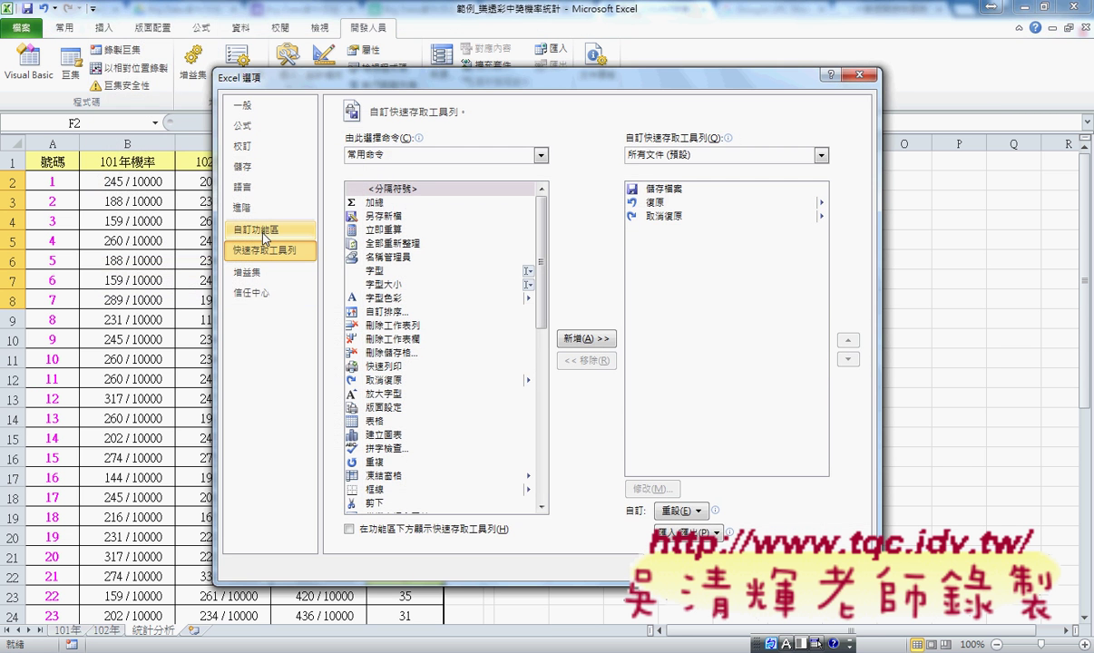
pyautogui.click(263, 232)
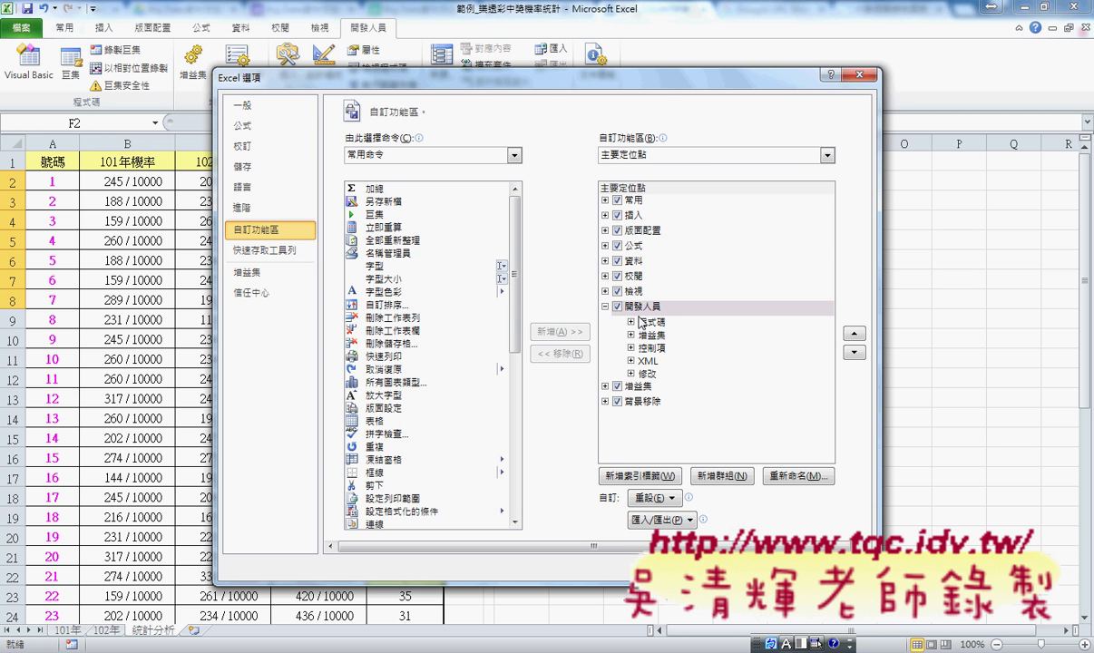
pyautogui.press('Escape')
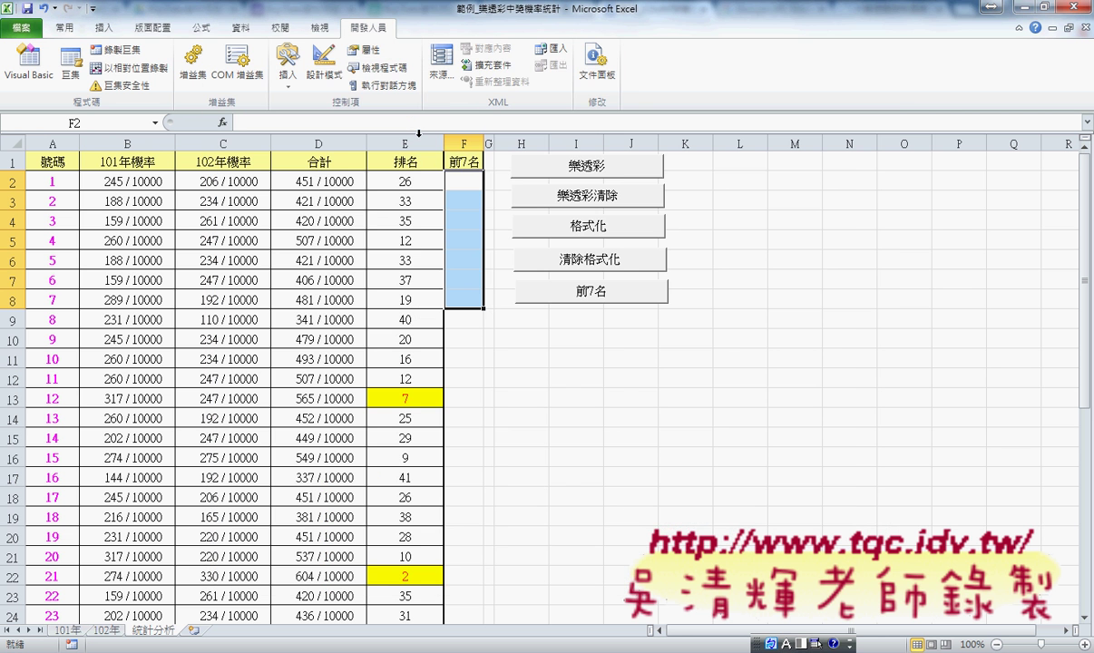
pyautogui.click(34, 80)
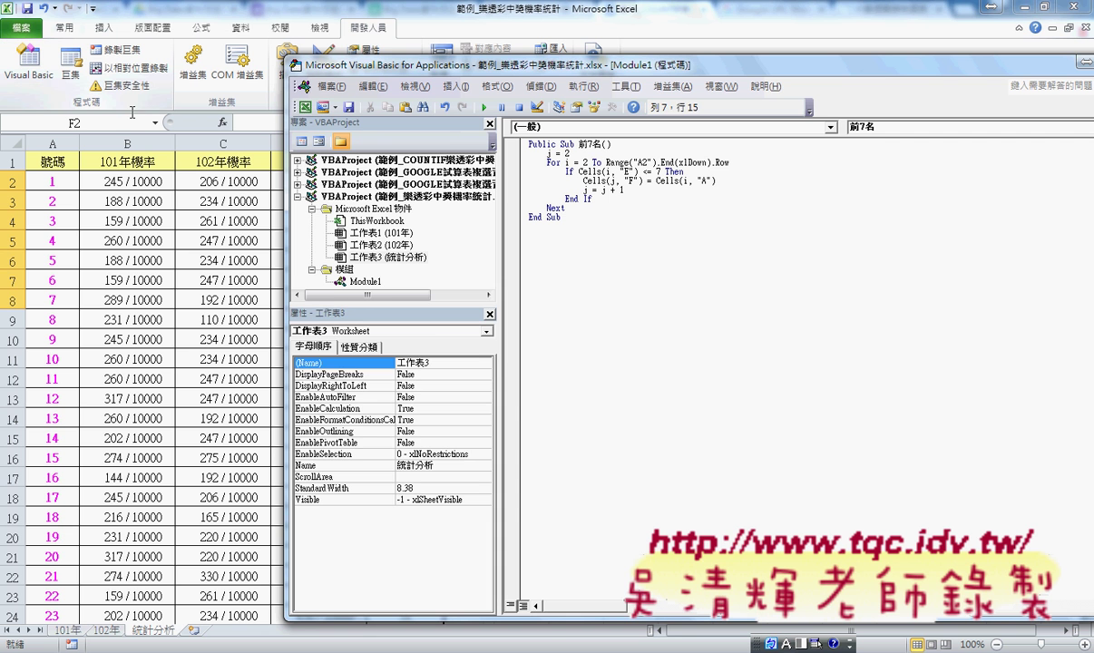
pyautogui.click(372, 283)
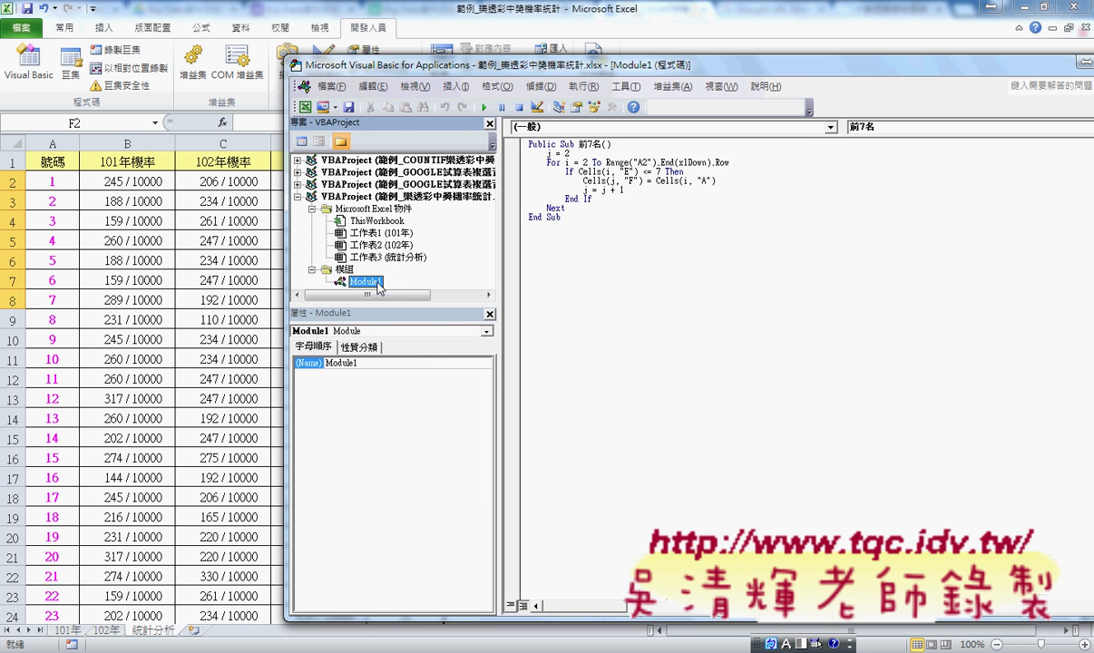